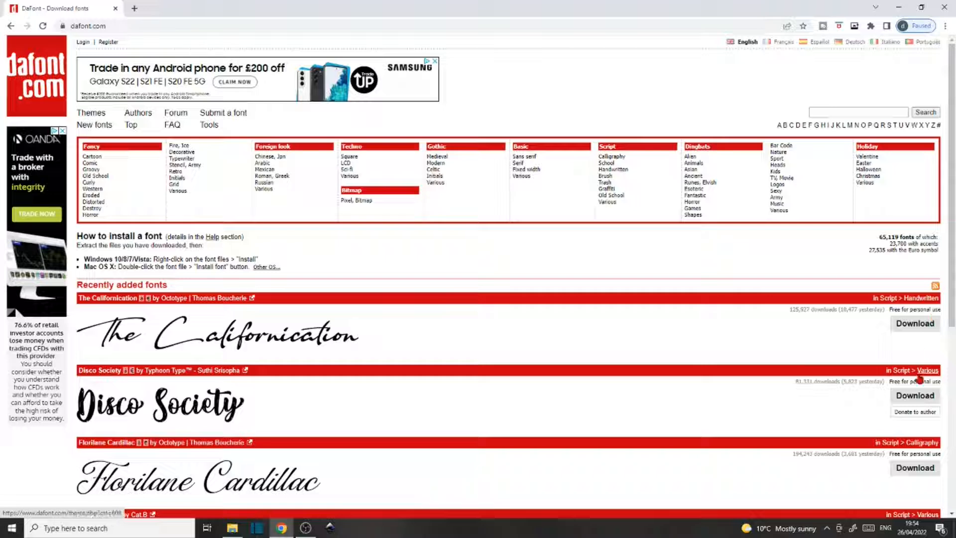
- Look through the recently added fonts on the DaFont home page
{"action": "scroll", "coordinate": [914, 389], "scroll_direction": "down", "scroll_amount": 2}
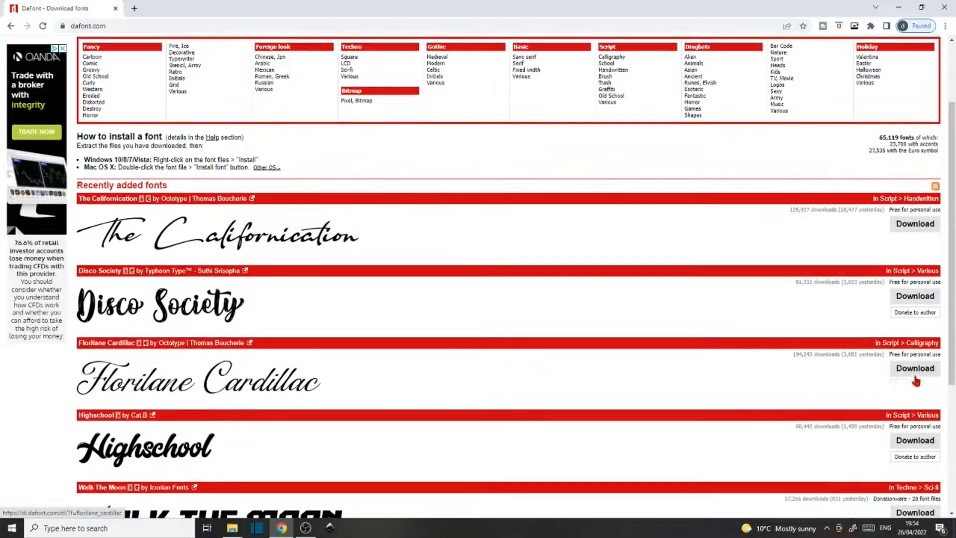
{"action": "scroll", "coordinate": [910, 371], "scroll_direction": "down", "scroll_amount": 1}
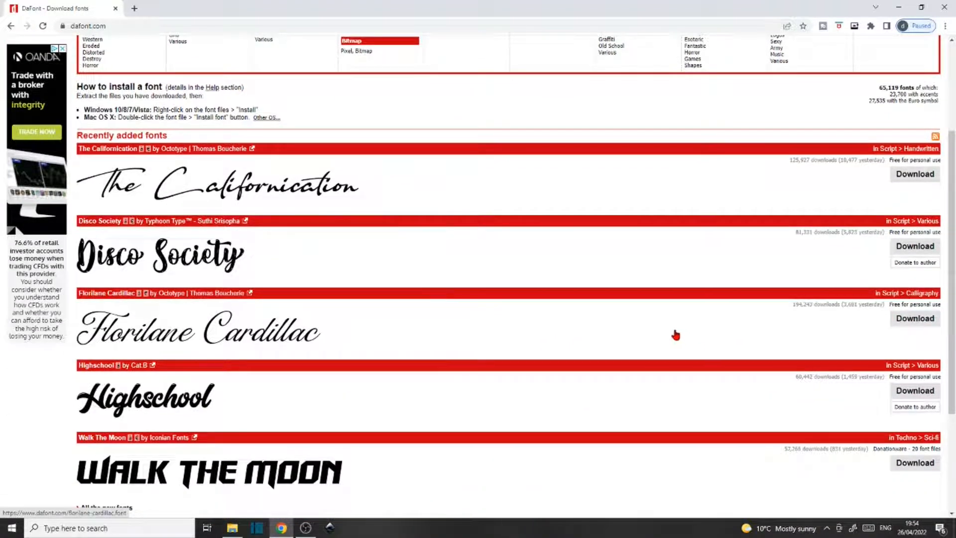
{"action": "scroll", "coordinate": [667, 329], "scroll_direction": "down", "scroll_amount": 2}
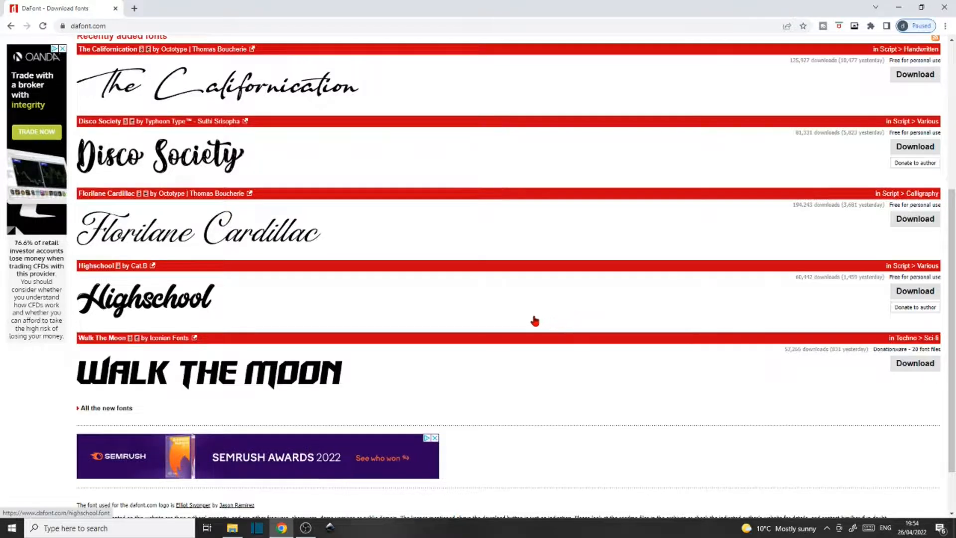
{"action": "scroll", "coordinate": [530, 321], "scroll_direction": "up", "scroll_amount": 3}
{"action": "scroll", "coordinate": [525, 323], "scroll_direction": "up", "scroll_amount": 2}
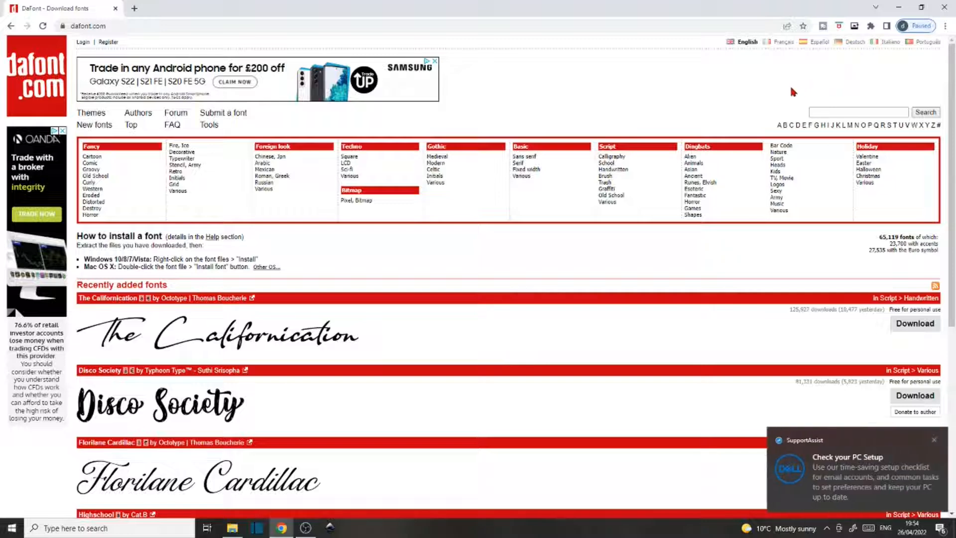
{"action": "left_click", "coordinate": [934, 440]}
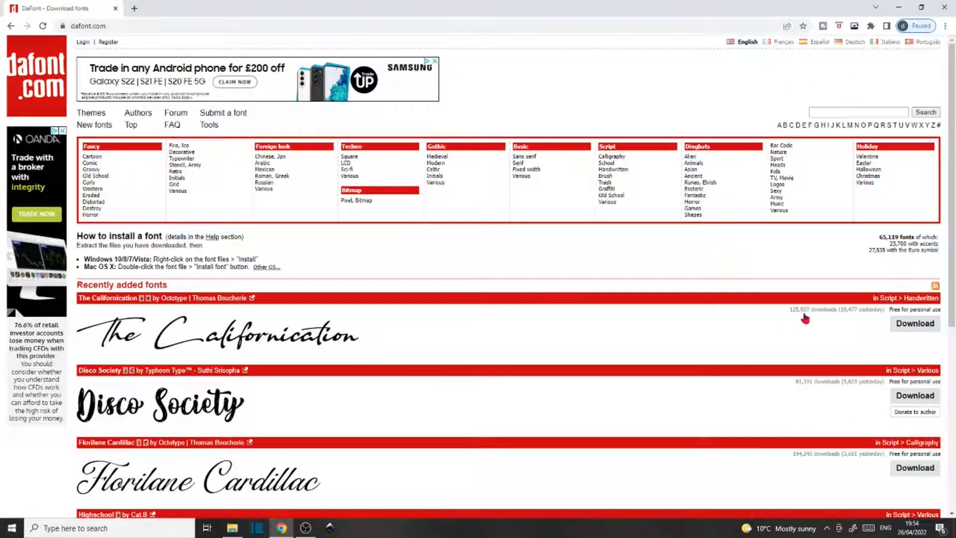
- Filter the new fonts list to show only Public domain / GPL / OFL and 100% Free fonts
{"action": "left_click", "coordinate": [92, 128]}
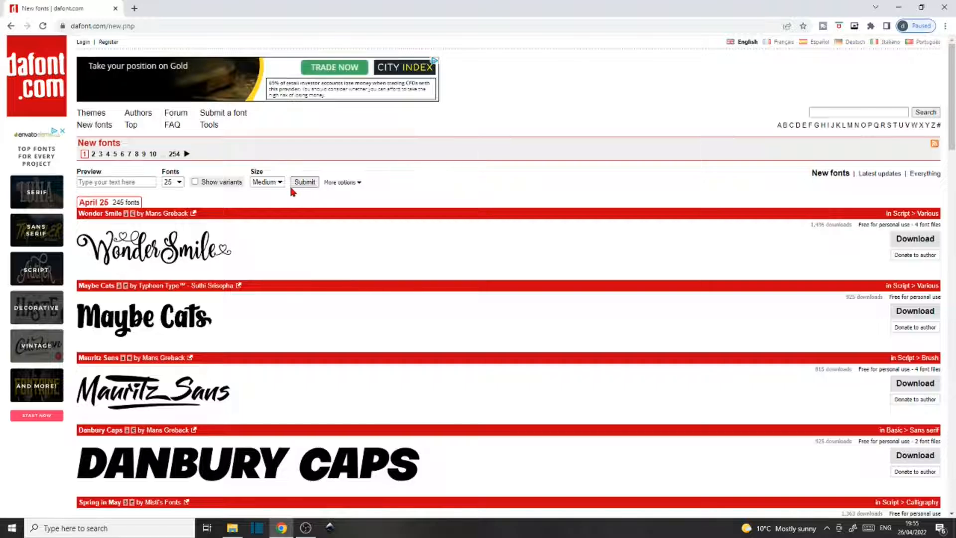
{"action": "left_click", "coordinate": [357, 182]}
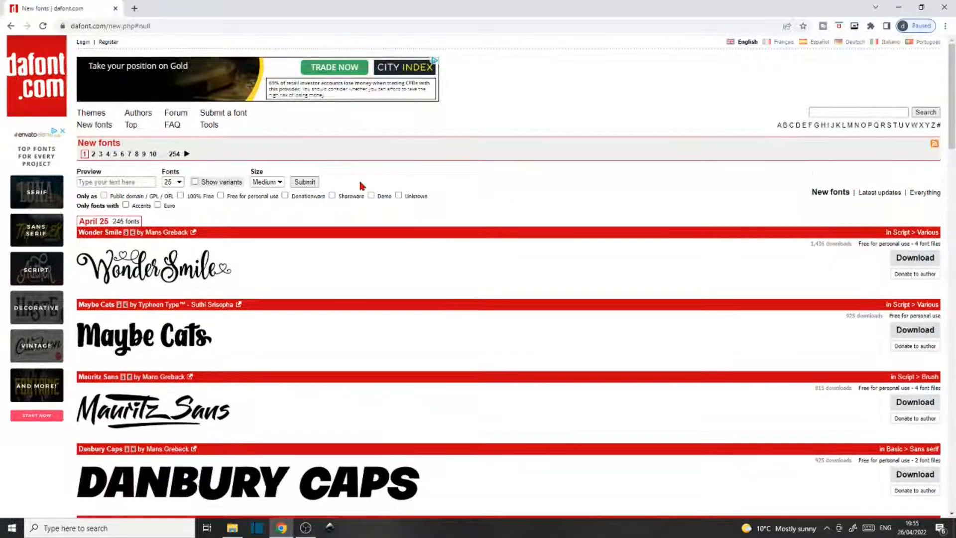
{"action": "left_click", "coordinate": [180, 195]}
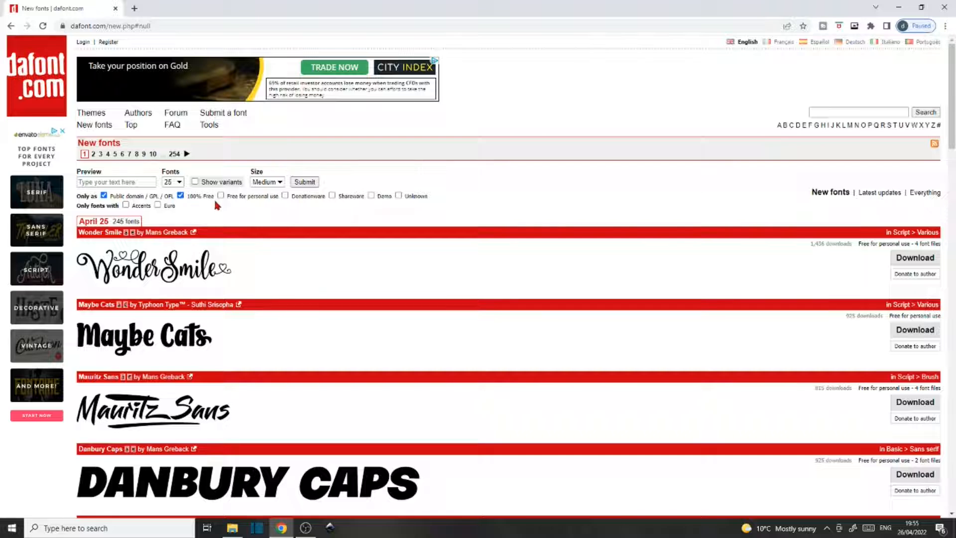
{"action": "left_click", "coordinate": [304, 183]}
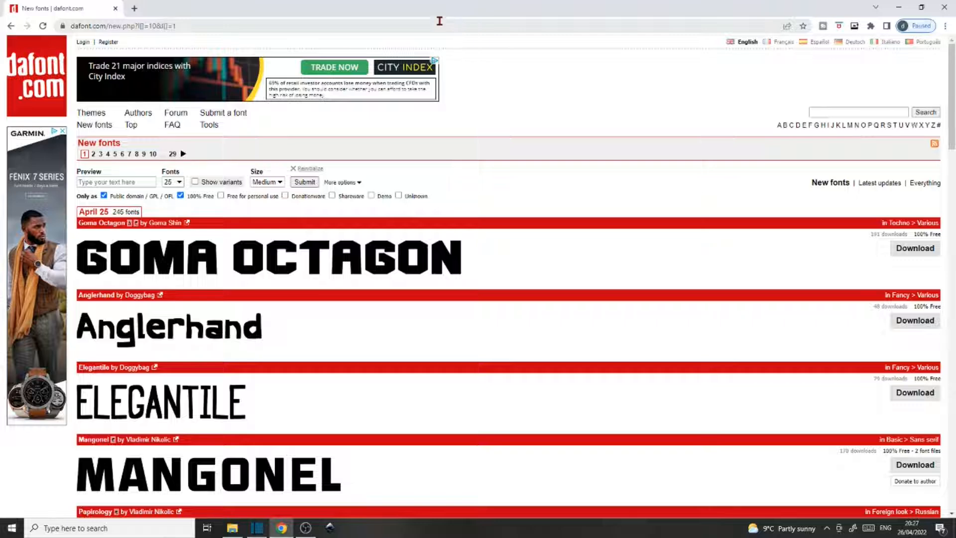
- Browse the filtered list of new fonts to compare the available styles
{"action": "scroll", "coordinate": [397, 317], "scroll_direction": "down", "scroll_amount": 4}
{"action": "scroll", "coordinate": [397, 326], "scroll_direction": "down", "scroll_amount": 2}
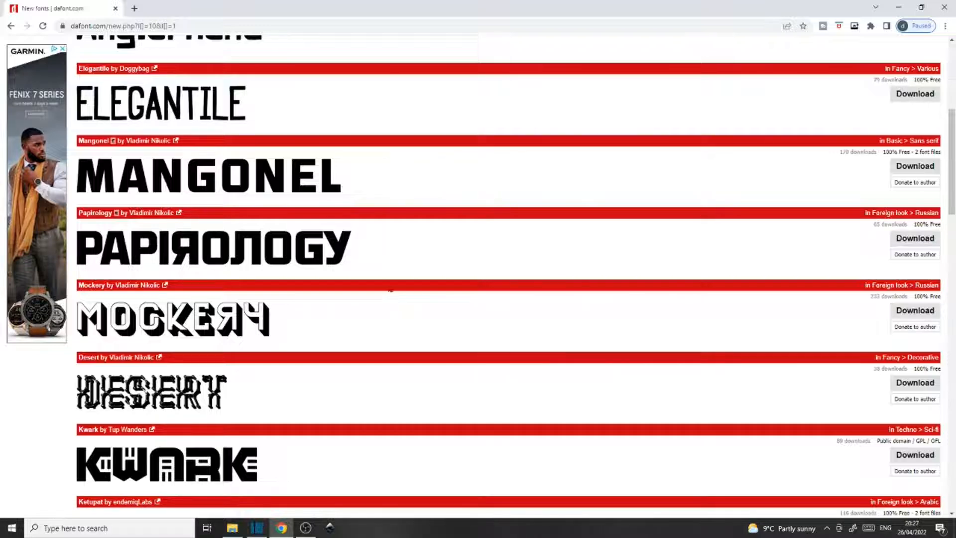
{"action": "scroll", "coordinate": [414, 309], "scroll_direction": "down", "scroll_amount": 3}
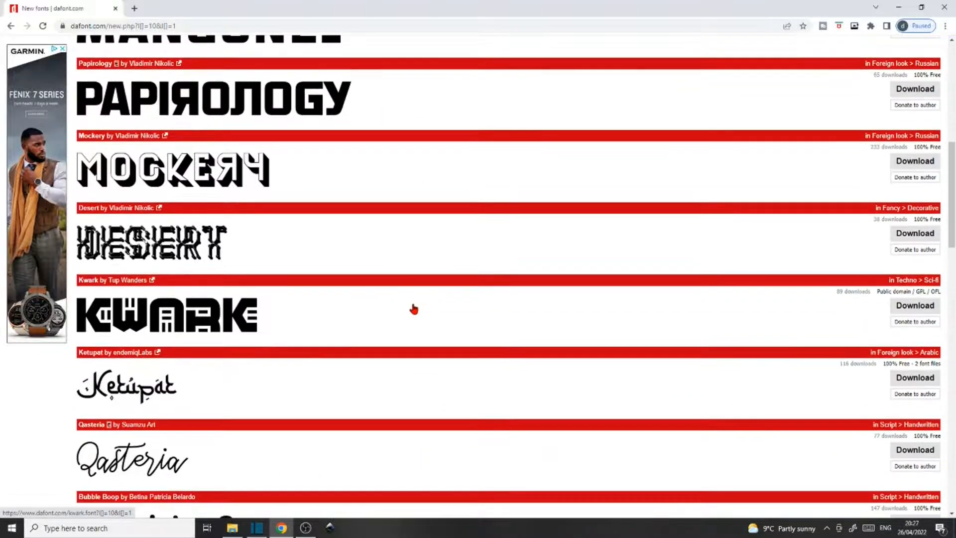
{"action": "scroll", "coordinate": [414, 309], "scroll_direction": "down", "scroll_amount": 2}
{"action": "scroll", "coordinate": [414, 297], "scroll_direction": "down", "scroll_amount": 8}
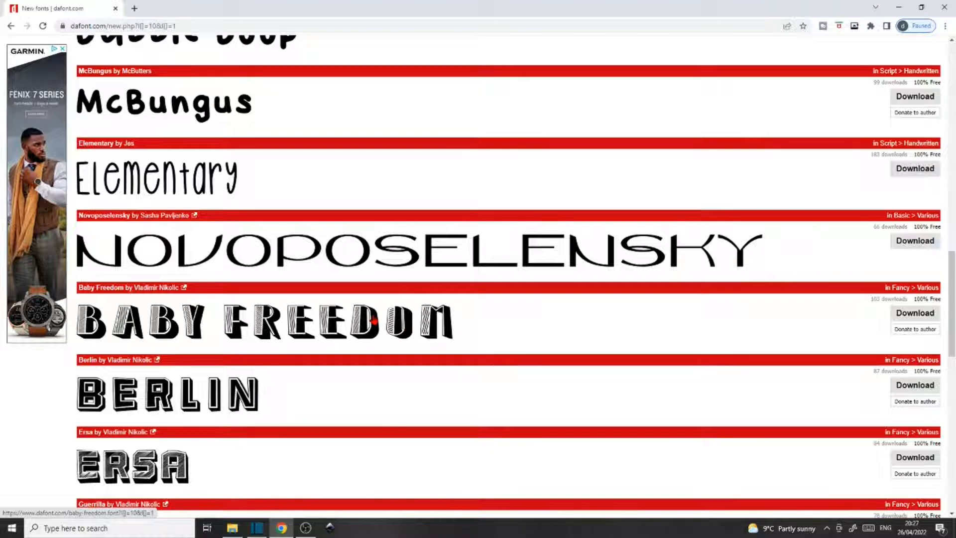
{"action": "scroll", "coordinate": [375, 322], "scroll_direction": "up", "scroll_amount": 15}
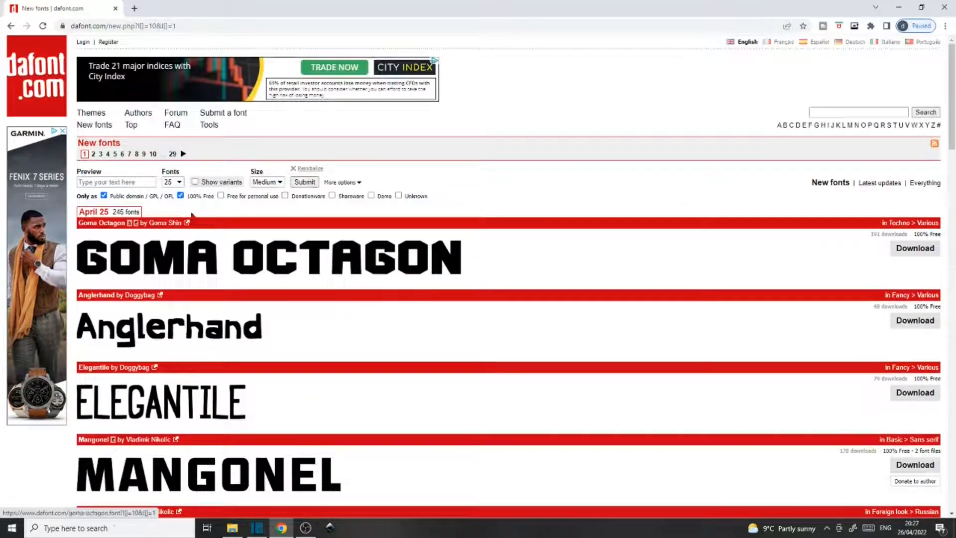
- Preview the listed fonts with the sample text "Petrol"
{"action": "left_click", "coordinate": [127, 182]}
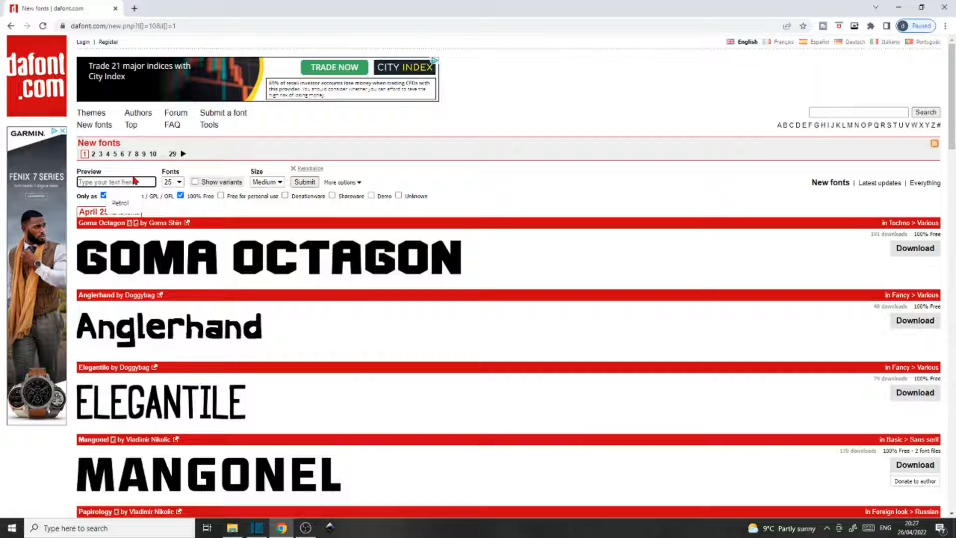
{"action": "type", "text": "Petrol"}
{"action": "key", "text": "Return"}
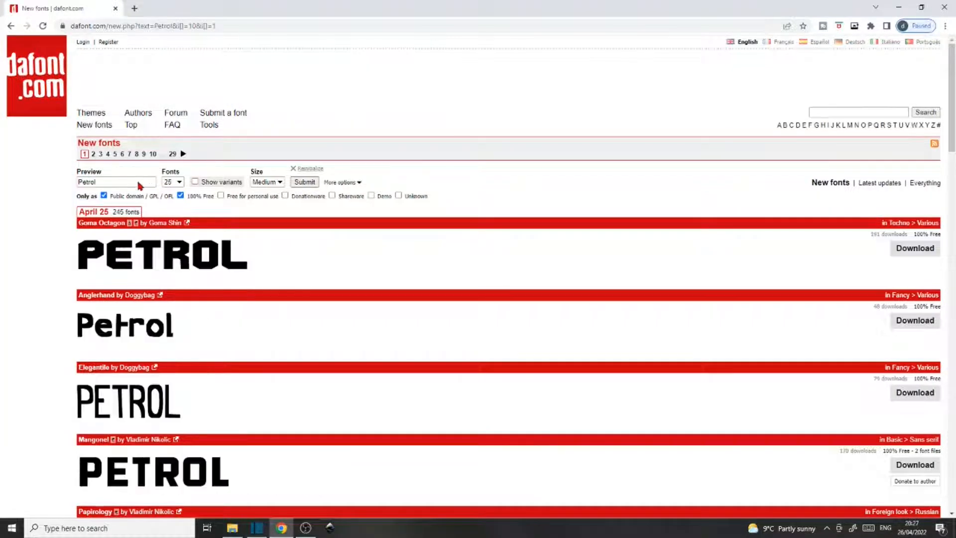
- Find the Baby Freedom font in the previewed list and download it
{"action": "scroll", "coordinate": [245, 275], "scroll_direction": "down", "scroll_amount": 5}
{"action": "scroll", "coordinate": [248, 277], "scroll_direction": "down", "scroll_amount": 15}
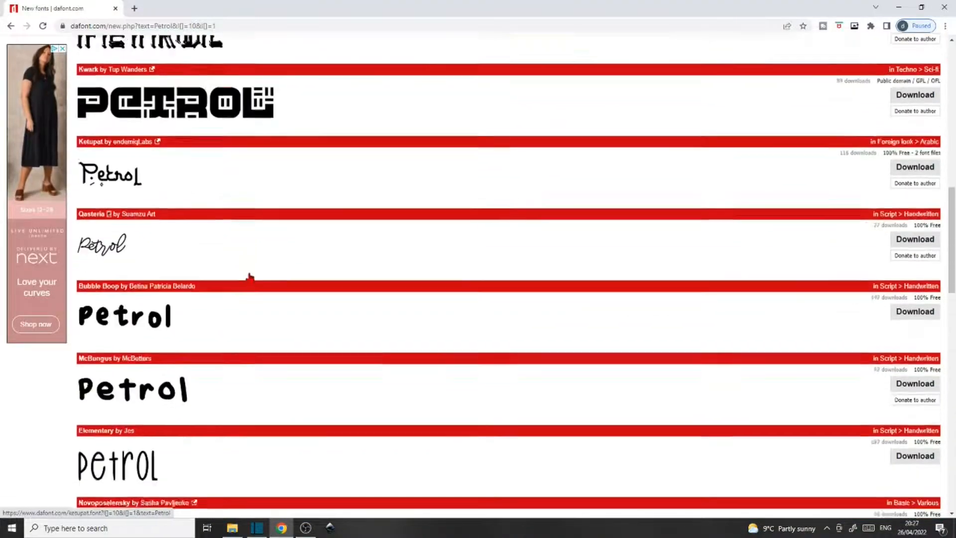
{"action": "scroll", "coordinate": [250, 280], "scroll_direction": "down", "scroll_amount": 3}
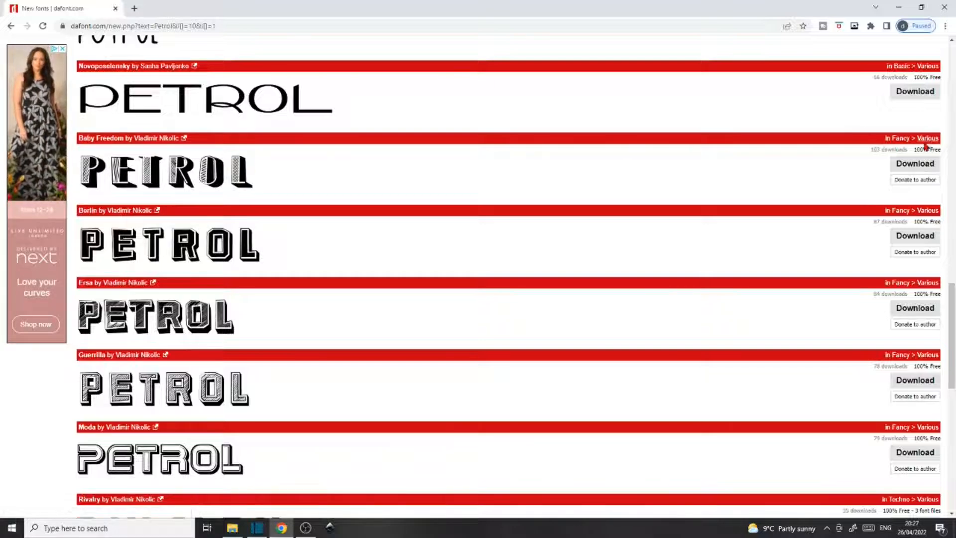
{"action": "left_click", "coordinate": [918, 169]}
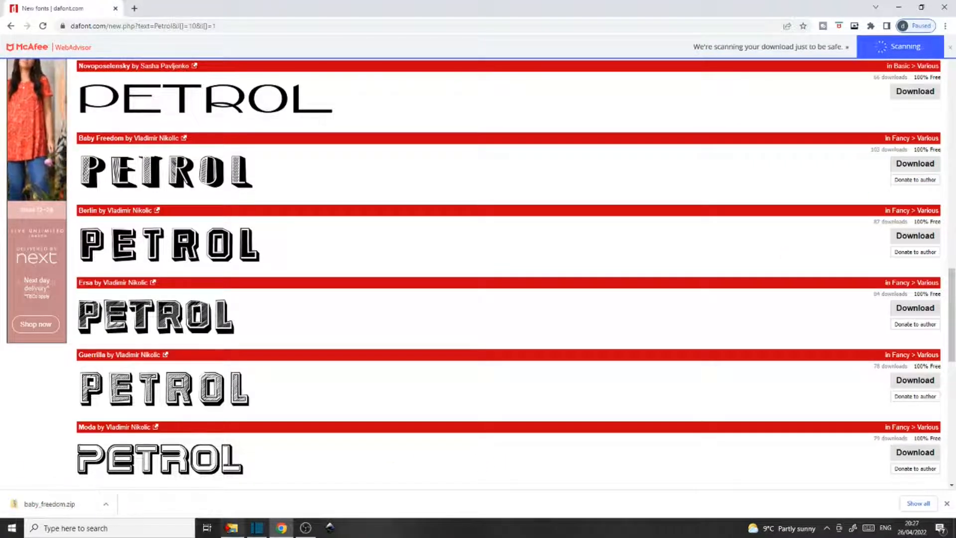
- In File Explorer, extract baby_freedom.zip within the Downloads folder and install BabyFreedom.ttf for all users
{"action": "left_click", "coordinate": [233, 528]}
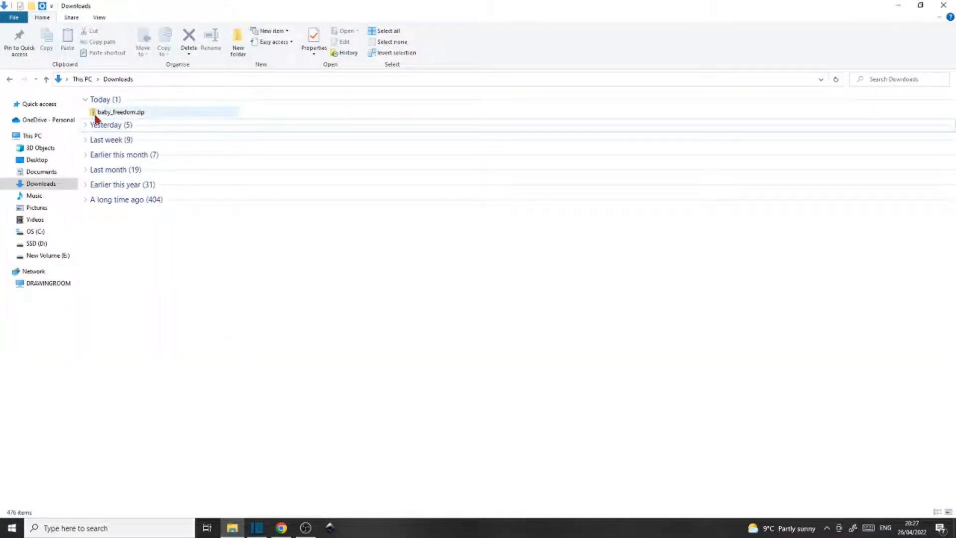
{"action": "right_click", "coordinate": [135, 114]}
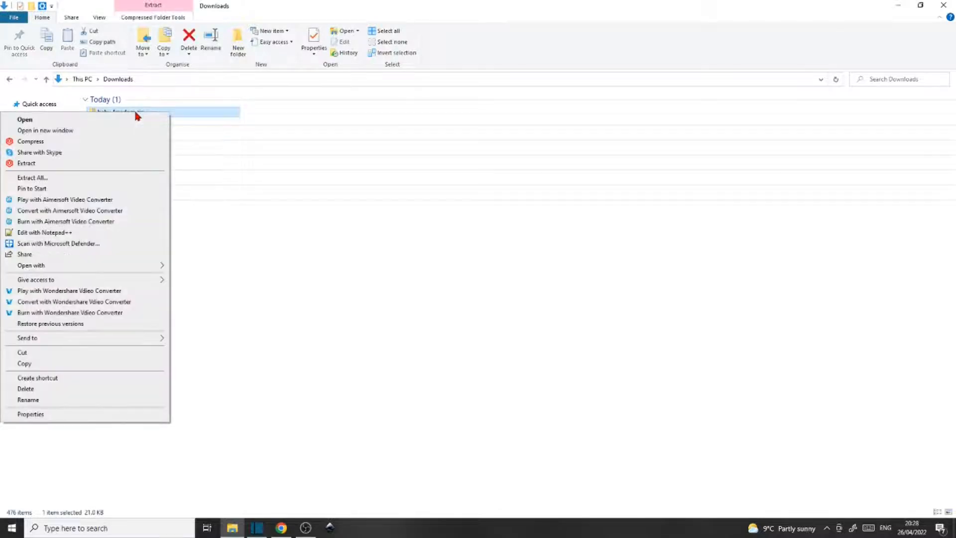
{"action": "left_click", "coordinate": [36, 180]}
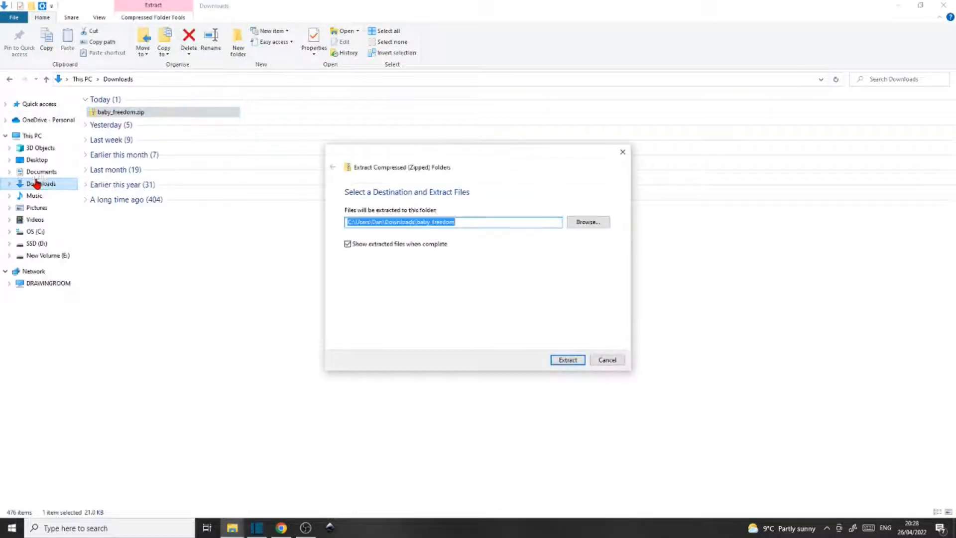
{"action": "left_click", "coordinate": [560, 357]}
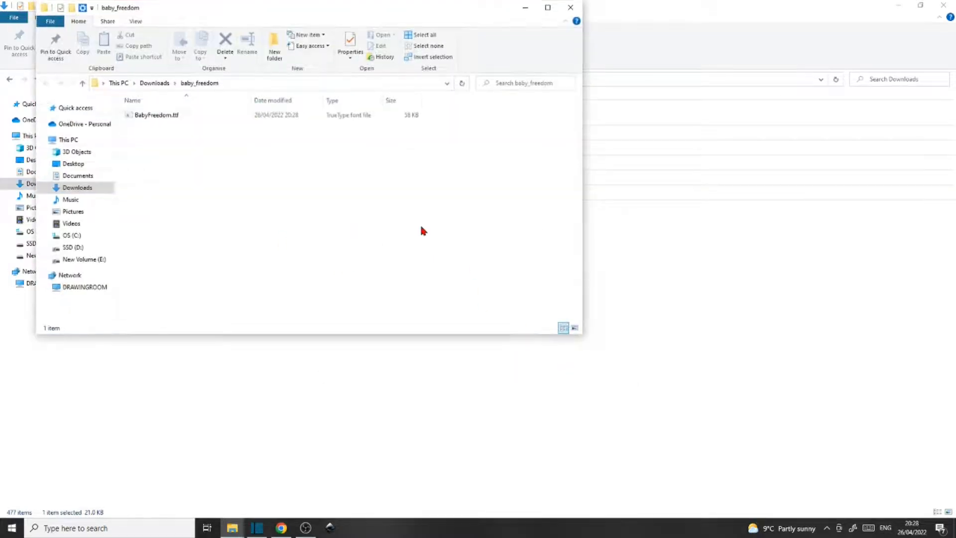
{"action": "right_click", "coordinate": [176, 120]}
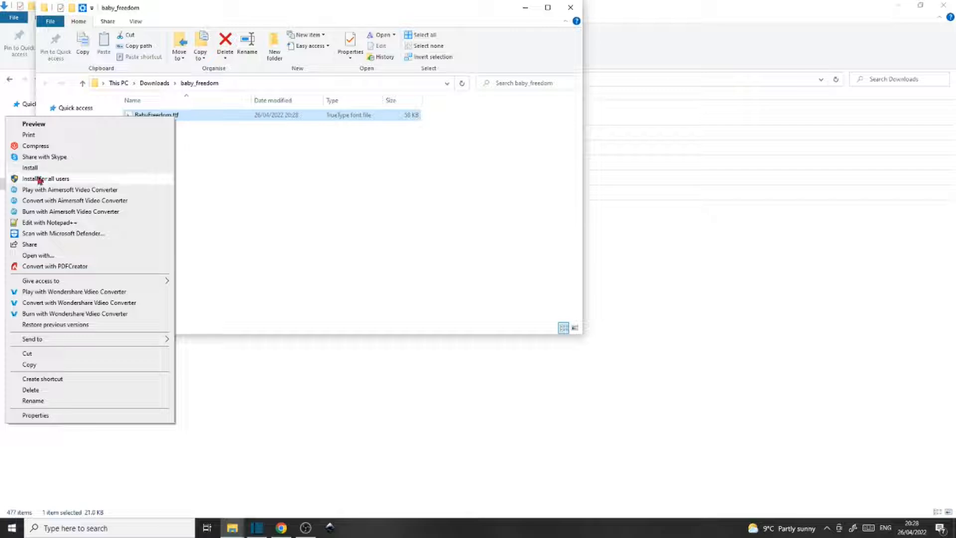
{"action": "left_click", "coordinate": [71, 180]}
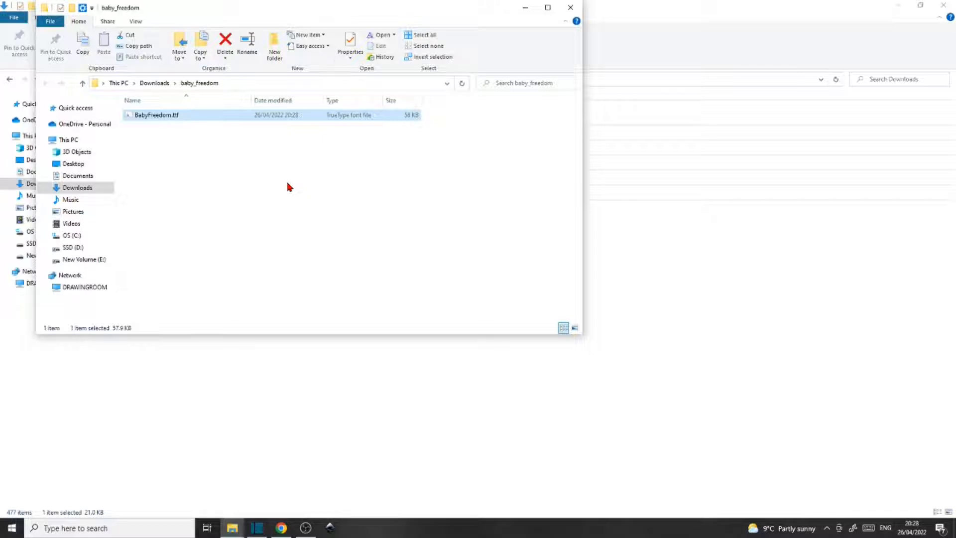
- Open Inkscape with a new document and add the text "Petrol" in the upper half of the page
{"action": "left_click", "coordinate": [330, 529]}
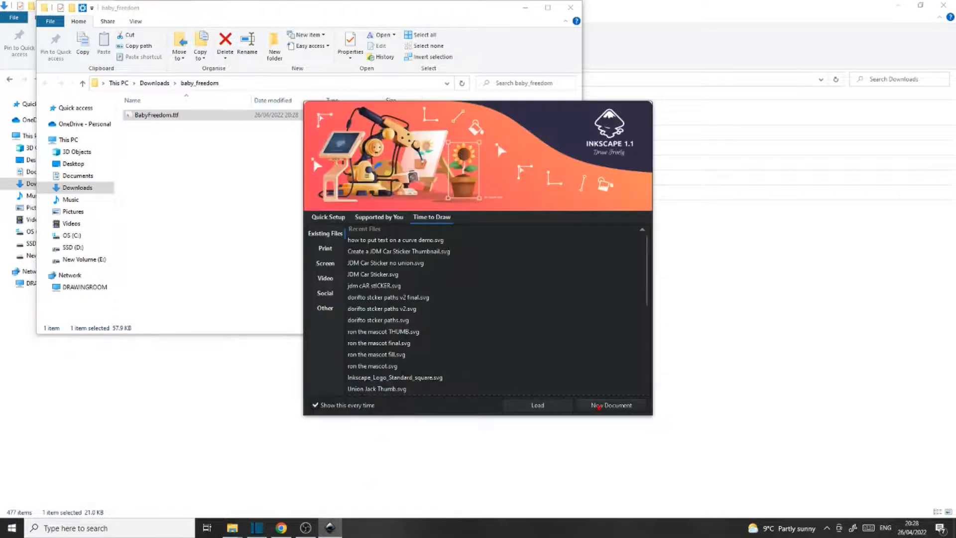
{"action": "left_click", "coordinate": [607, 407]}
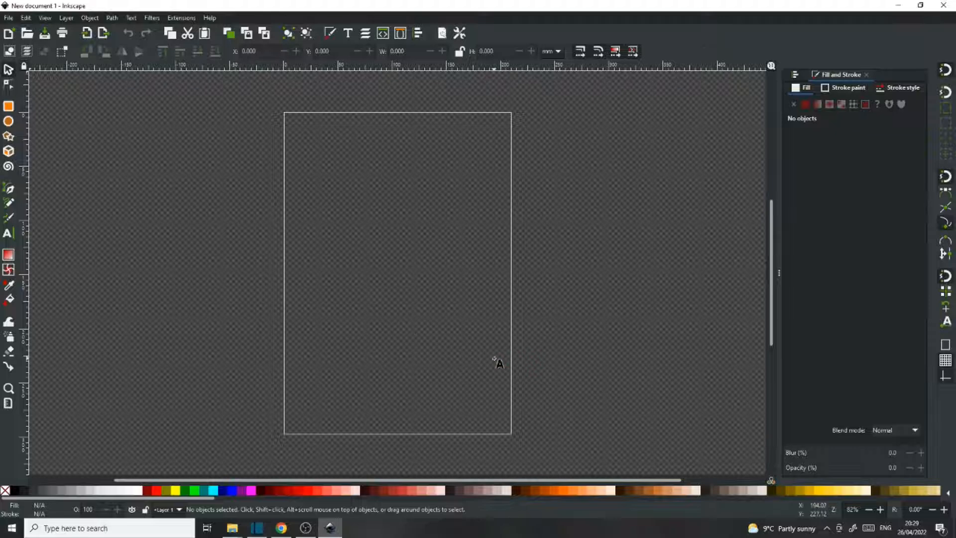
{"action": "key", "text": "t"}
{"action": "left_click", "coordinate": [340, 235]}
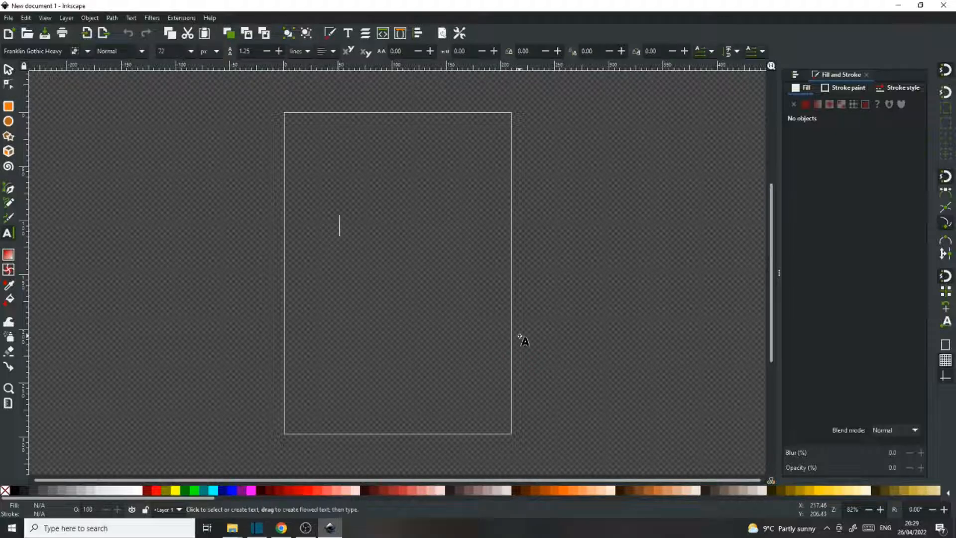
{"action": "type", "text": "Petrol"}
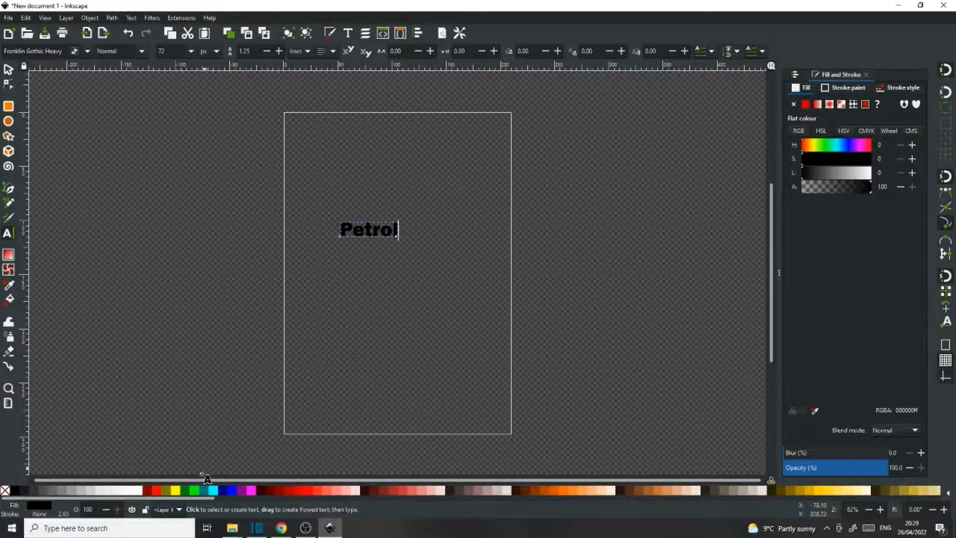
- Select all the letters of the "Petrol" text and fill them with green
{"action": "key", "text": "shift+Left"}
{"action": "key", "text": "shift+Left"}
{"action": "key", "text": "shift+Left"}
{"action": "key", "text": "shift+Left"}
{"action": "key", "text": "shift+Left"}
{"action": "key", "text": "shift+Left"}
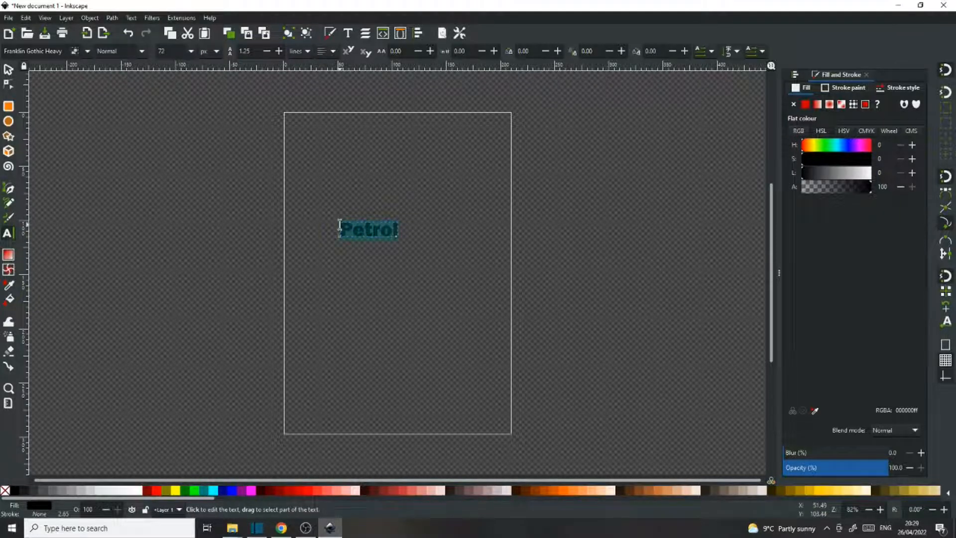
{"action": "left_click", "coordinate": [195, 492]}
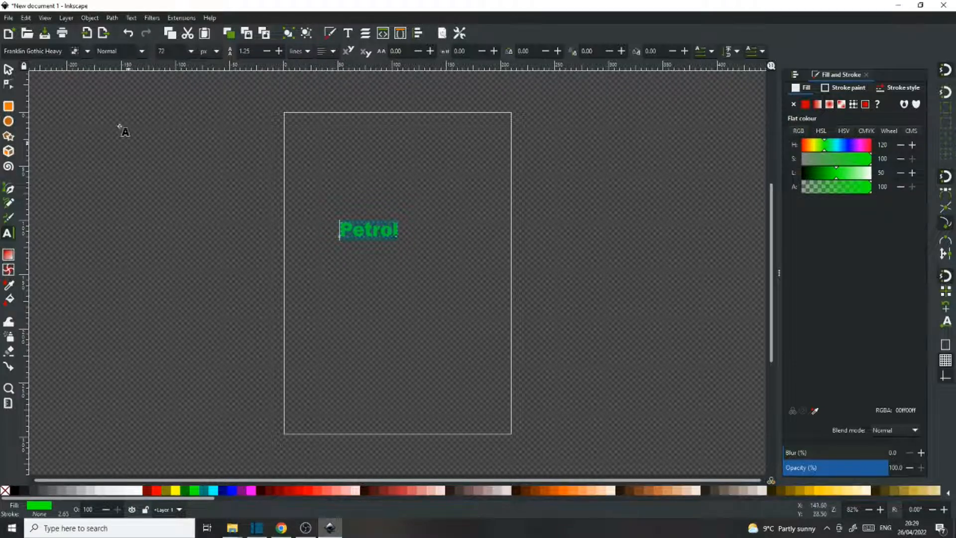
- Change the font of the selected "Petrol" text to Baby Freedom
{"action": "left_click", "coordinate": [87, 51]}
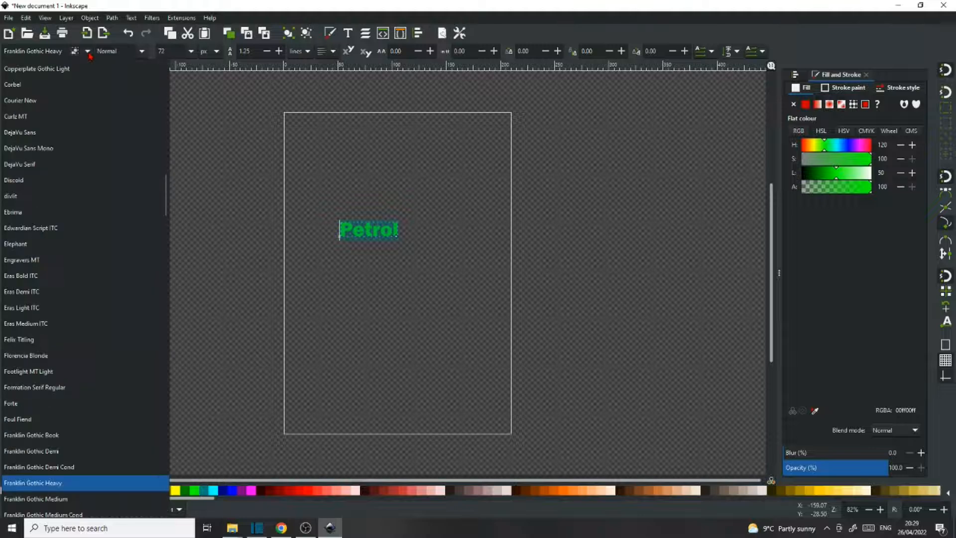
{"action": "scroll", "coordinate": [87, 100], "scroll_direction": "up", "scroll_amount": 8}
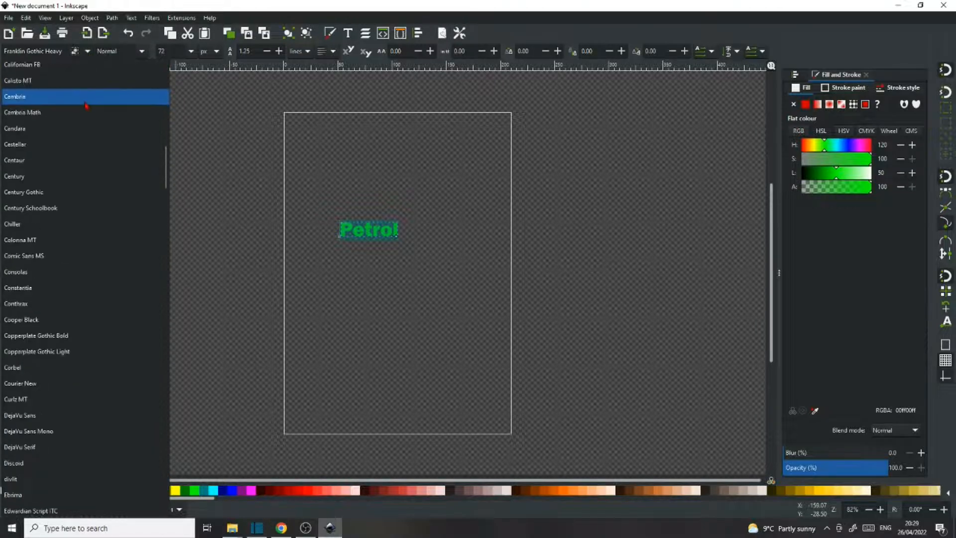
{"action": "scroll", "coordinate": [87, 107], "scroll_direction": "up", "scroll_amount": 5}
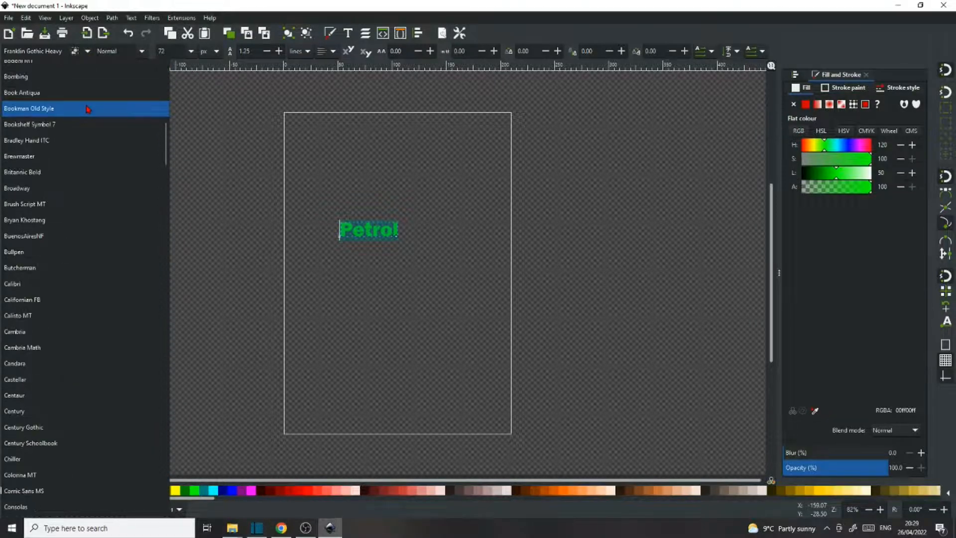
{"action": "scroll", "coordinate": [87, 109], "scroll_direction": "up", "scroll_amount": 2}
{"action": "scroll", "coordinate": [87, 109], "scroll_direction": "up", "scroll_amount": 3}
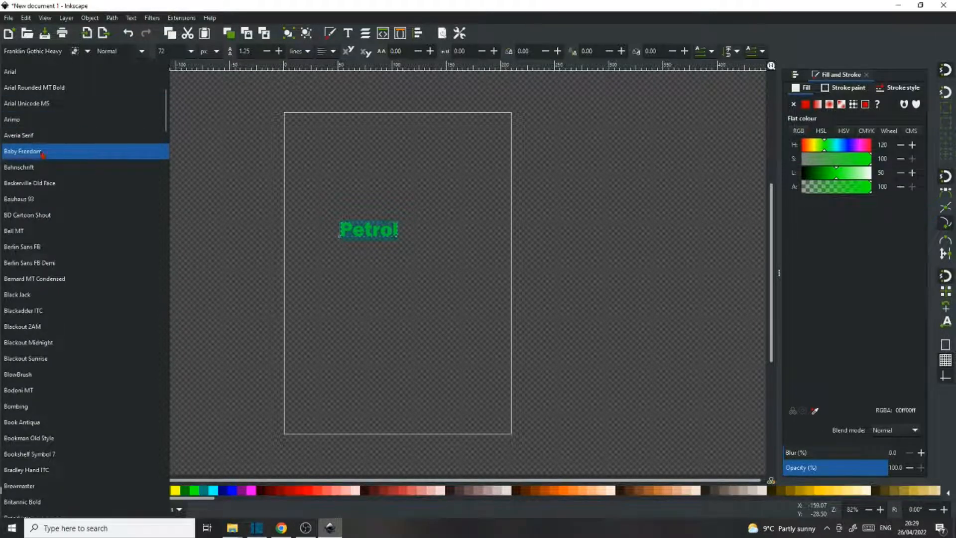
{"action": "left_click", "coordinate": [24, 152]}
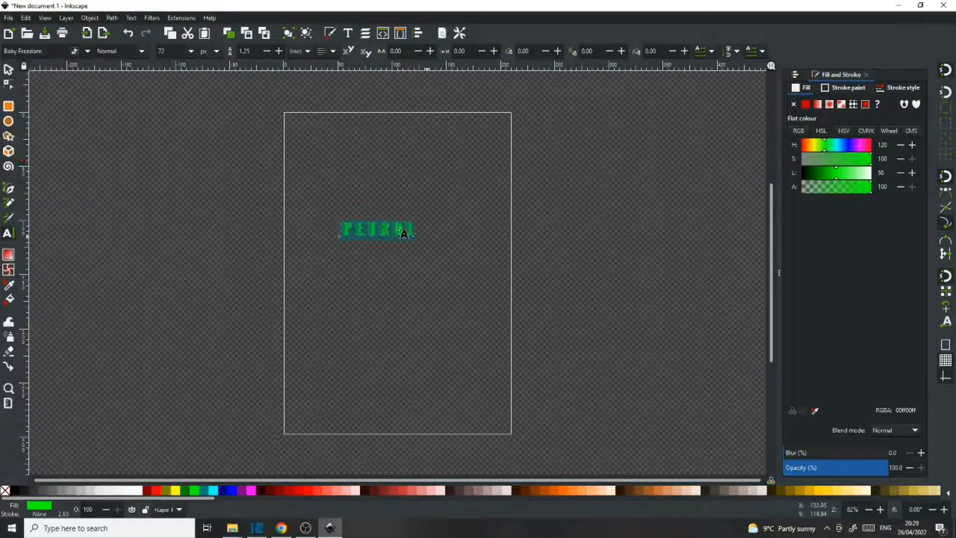
- Examine the green "Petrol" text close up, look at the DaFont page in Chrome, and return to Inkscape
{"action": "left_click", "coordinate": [8, 70]}
{"action": "scroll", "coordinate": [382, 239], "scroll_direction": "up", "scroll_amount": 6}
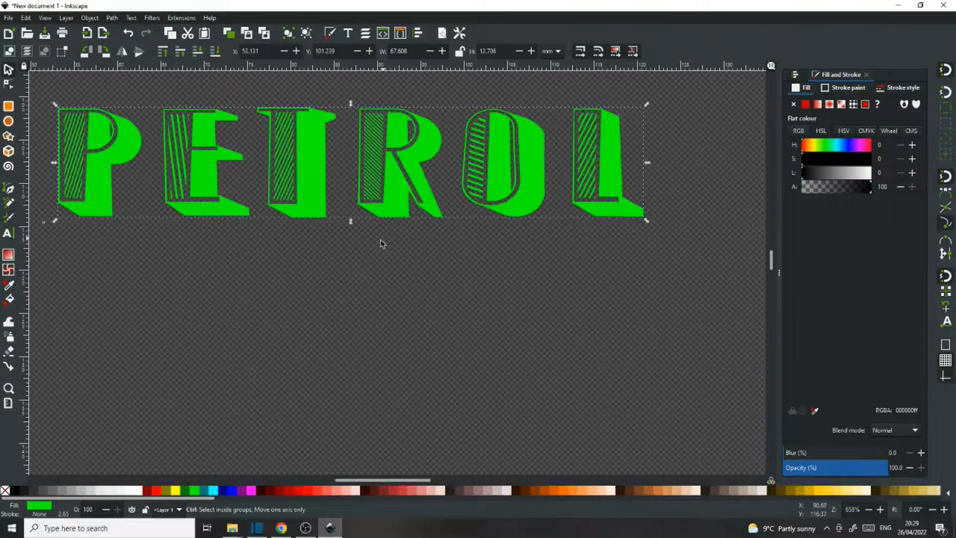
{"action": "left_click_drag", "start_coordinate": [354, 262], "coordinate": [403, 326]}
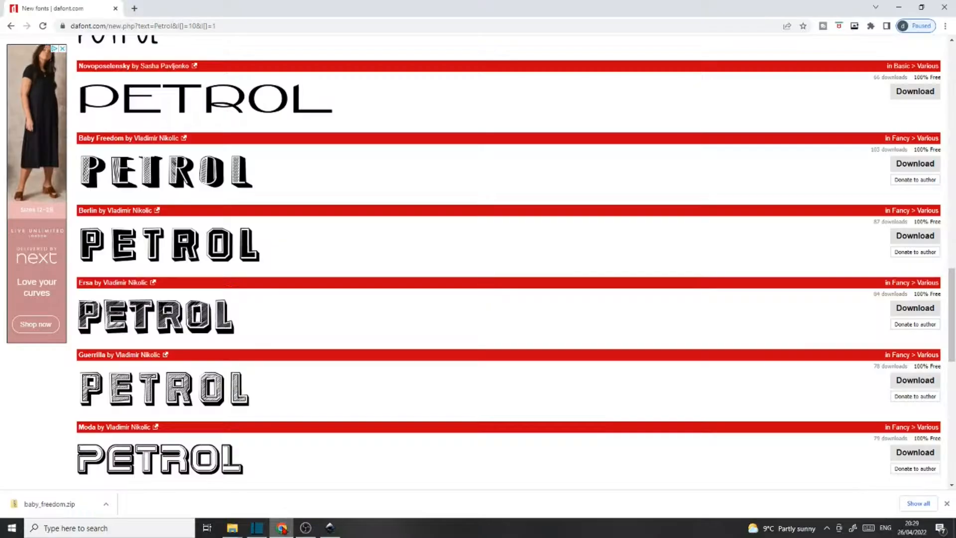
{"action": "left_click", "coordinate": [281, 528]}
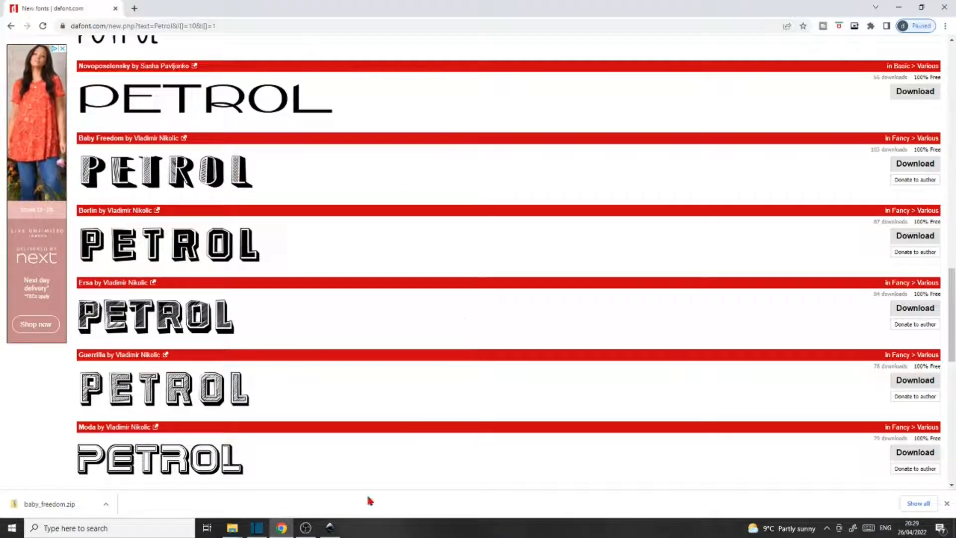
{"action": "left_click", "coordinate": [330, 529]}
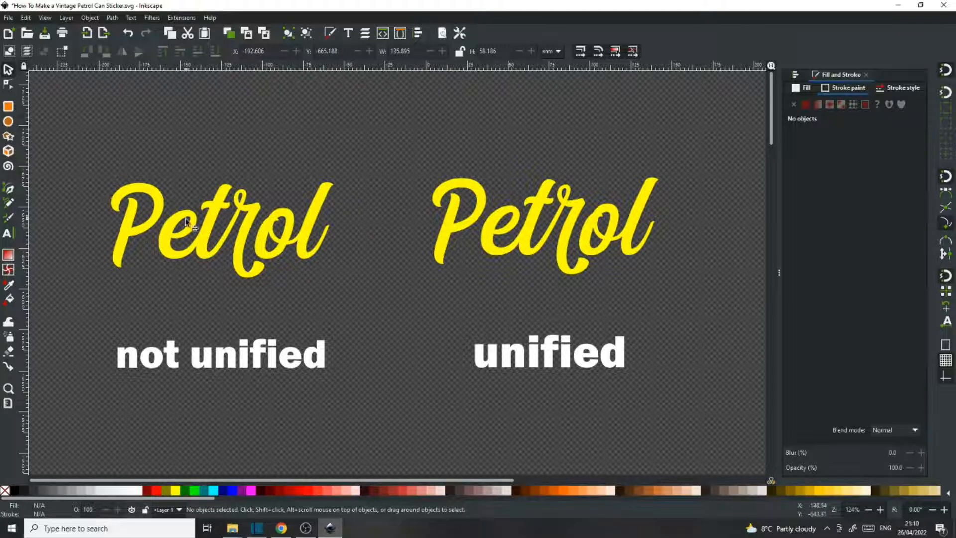
- Add a flat red stroke to the "Petrol" text above "not unified" and inspect where its letters overlap
{"action": "left_click", "coordinate": [204, 231]}
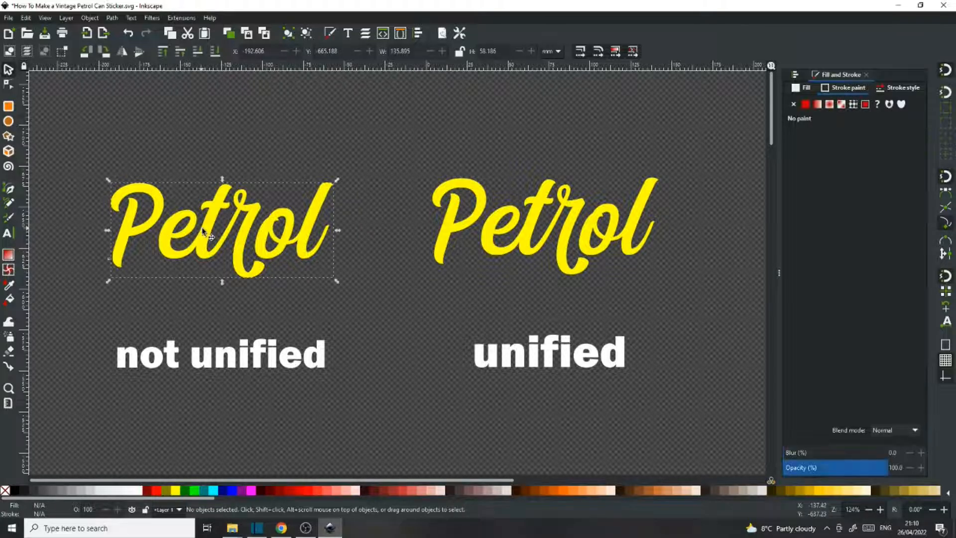
{"action": "left_click", "coordinate": [805, 104]}
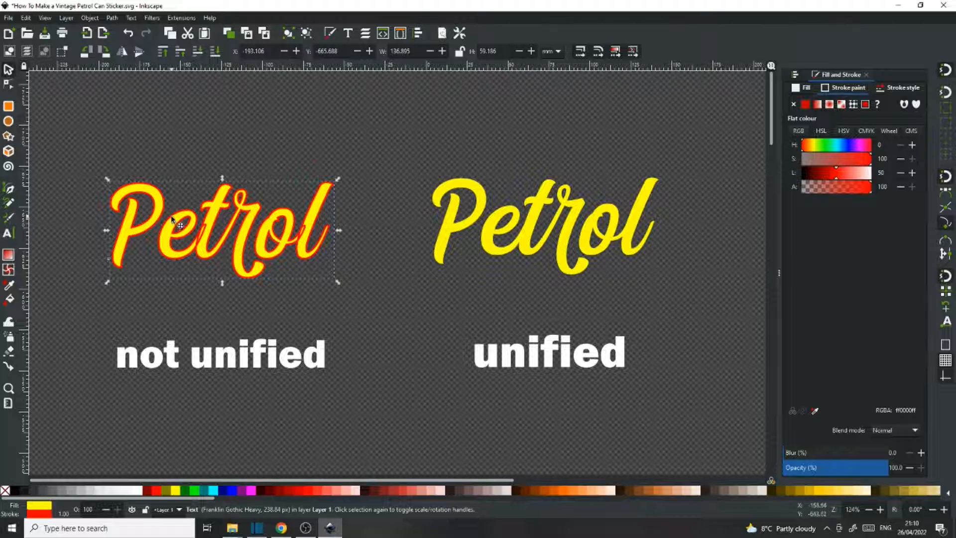
{"action": "scroll", "coordinate": [174, 218], "scroll_direction": "up", "scroll_amount": 3}
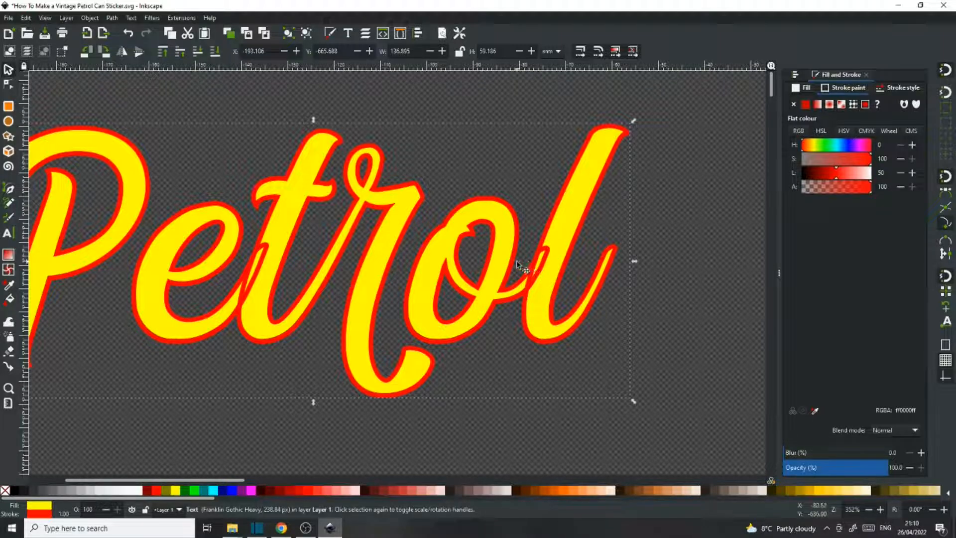
{"action": "scroll", "coordinate": [403, 252], "scroll_direction": "down", "scroll_amount": 1}
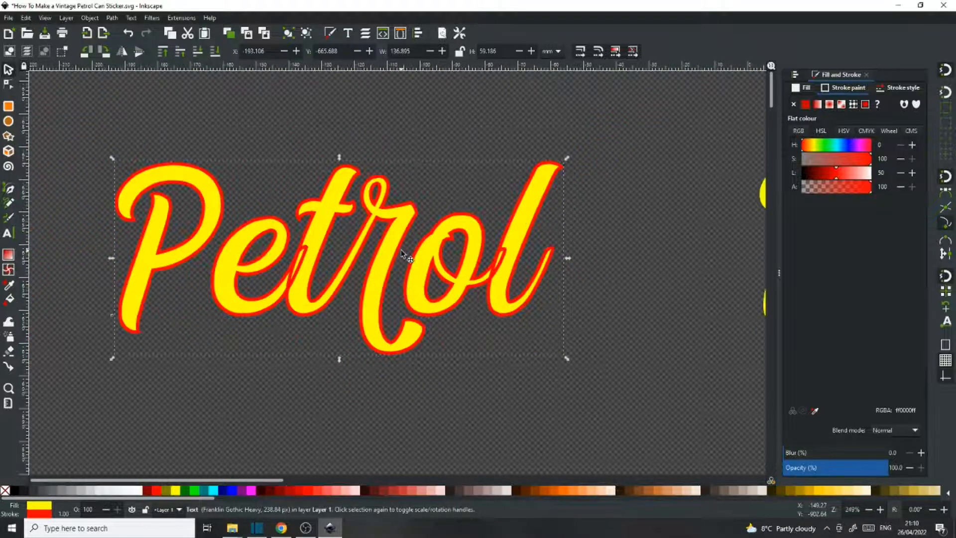
{"action": "scroll", "coordinate": [402, 252], "scroll_direction": "down", "scroll_amount": 2}
{"action": "left_click_drag", "start_coordinate": [545, 295], "coordinate": [430, 253]}
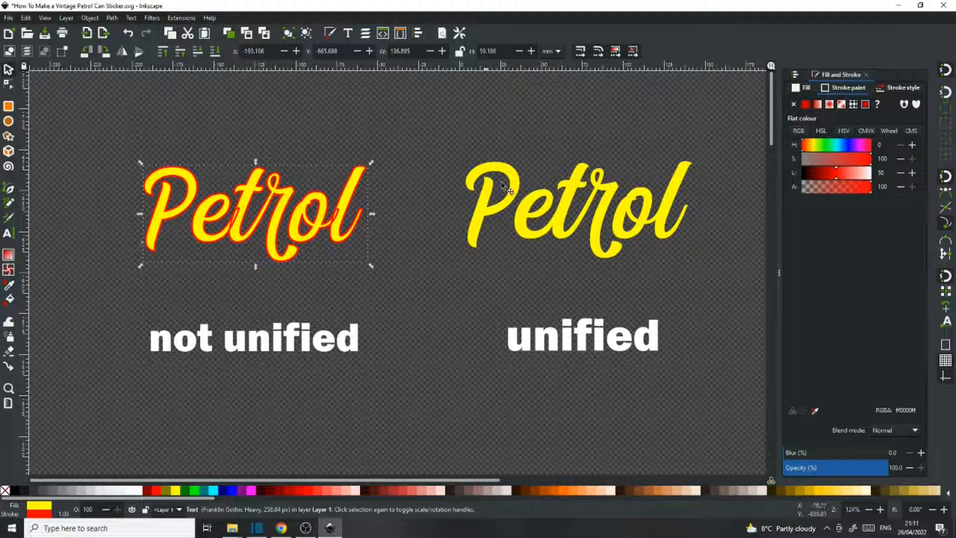
- Try a flat red stroke on the "Petrol" text above "unified" and remove it again
{"action": "left_click", "coordinate": [509, 203]}
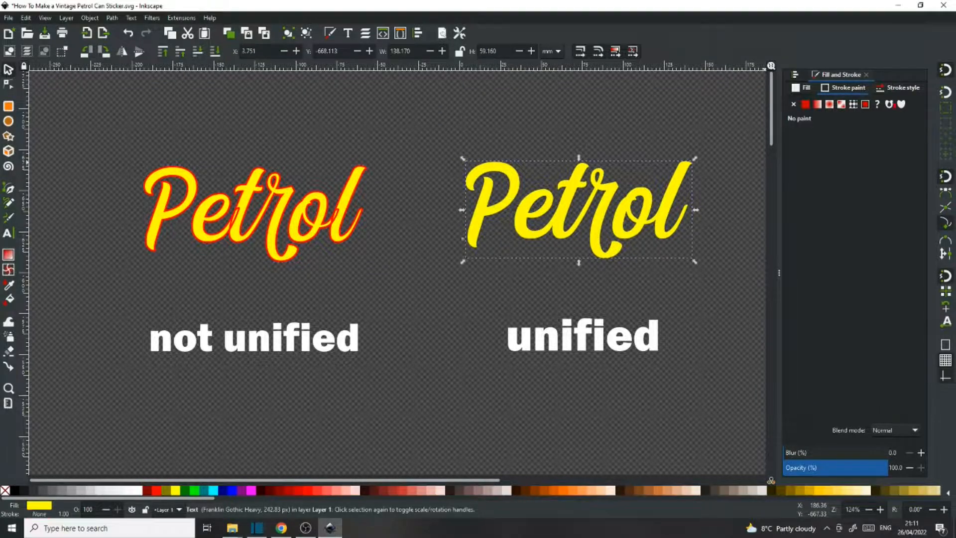
{"action": "left_click", "coordinate": [805, 104]}
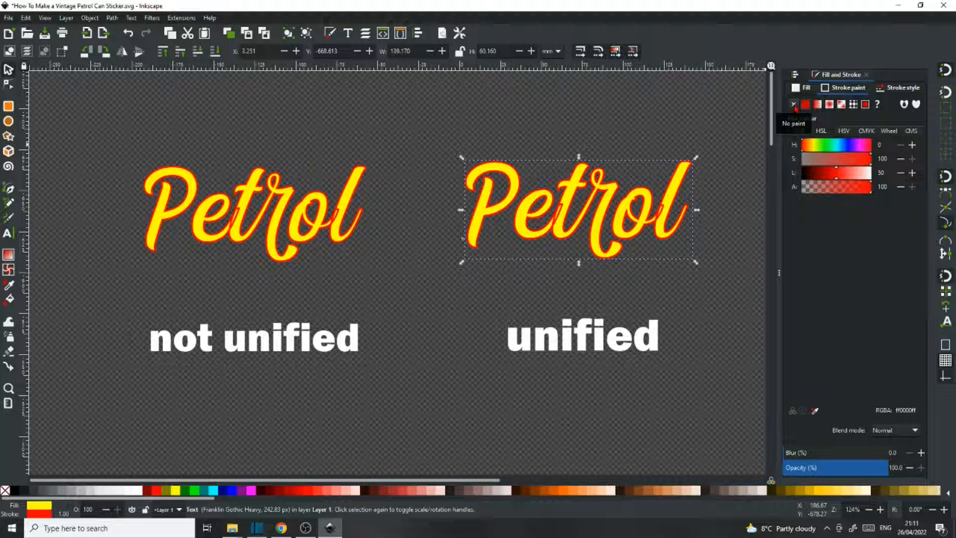
{"action": "left_click", "coordinate": [794, 104]}
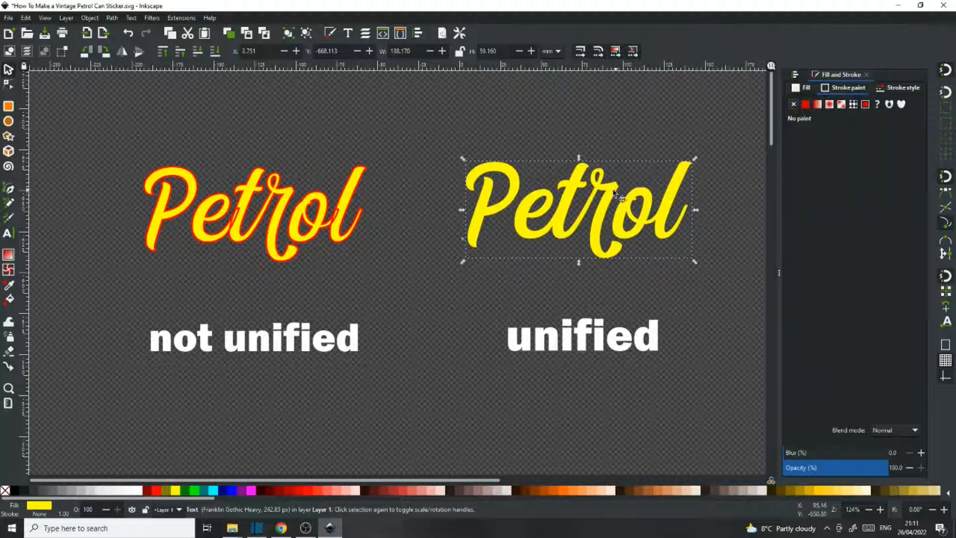
- Convert the "Petrol" text above "unified" to paths and check its letters individually with the Node tool
{"action": "left_click", "coordinate": [113, 18]}
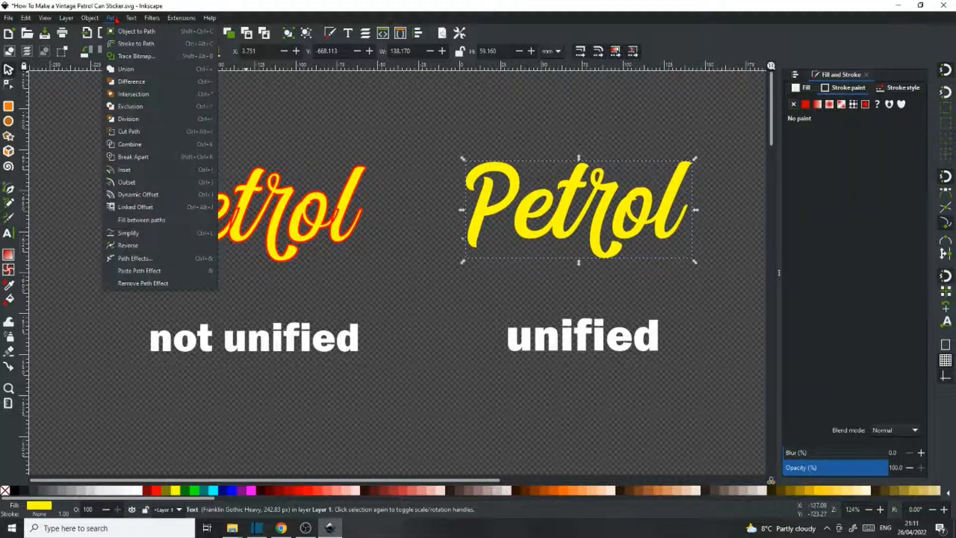
{"action": "left_click", "coordinate": [124, 31]}
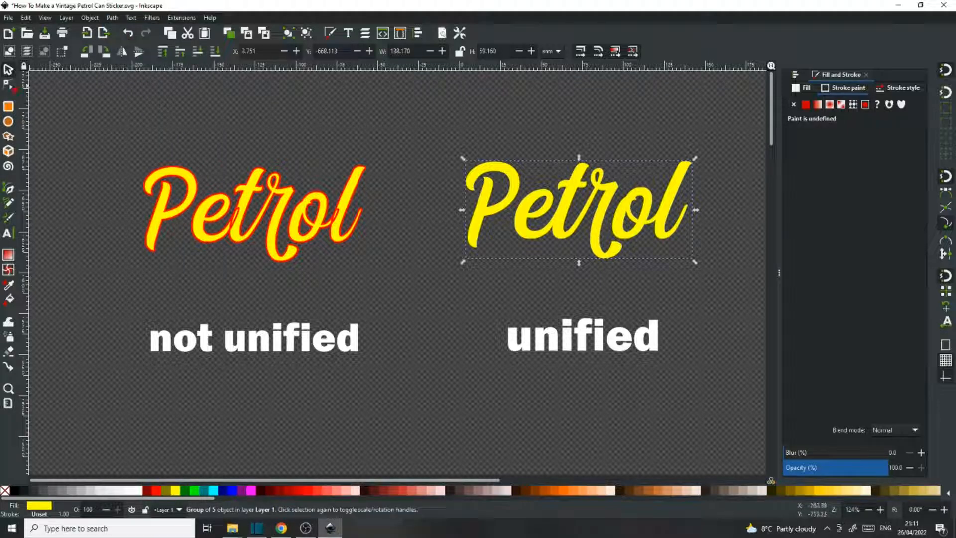
{"action": "left_click", "coordinate": [9, 84]}
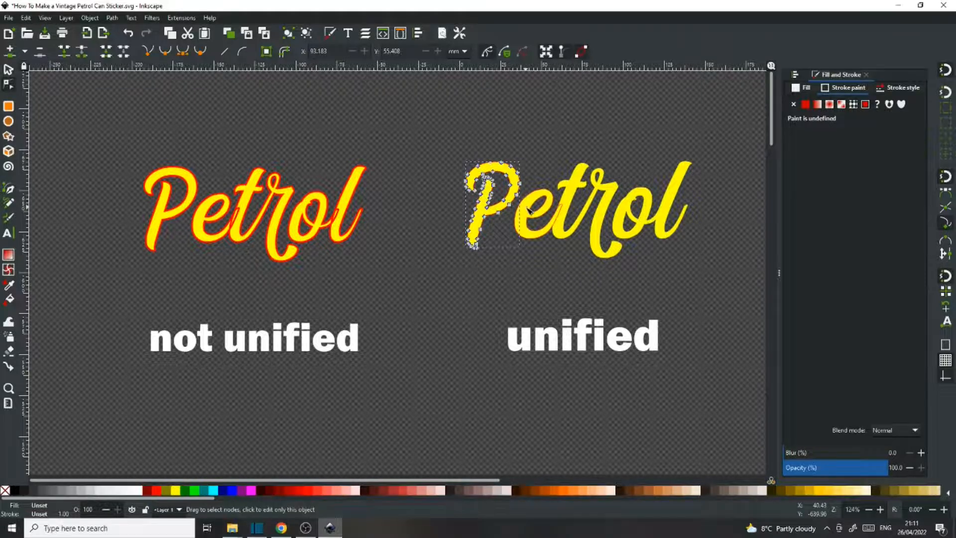
{"action": "left_click", "coordinate": [530, 209]}
{"action": "left_click", "coordinate": [580, 190]}
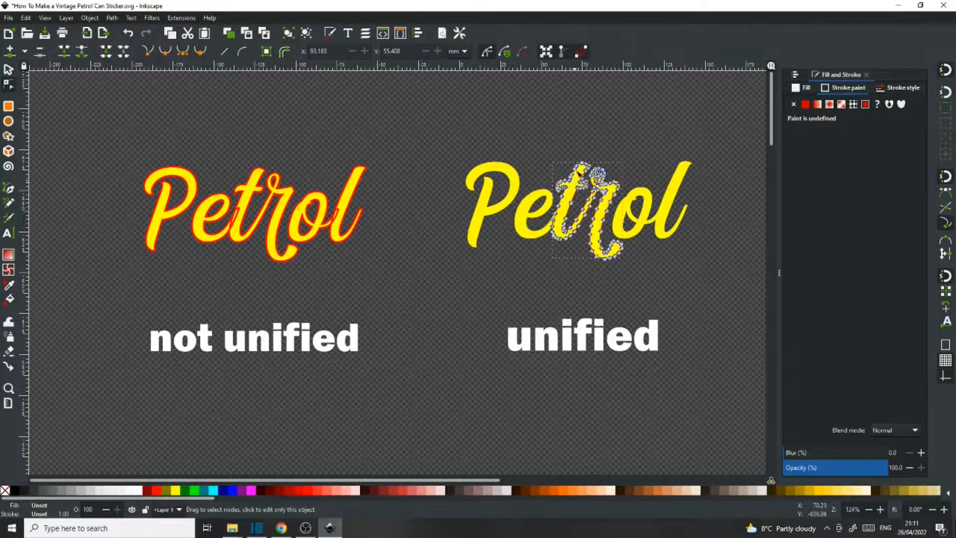
{"action": "left_click", "coordinate": [583, 145]}
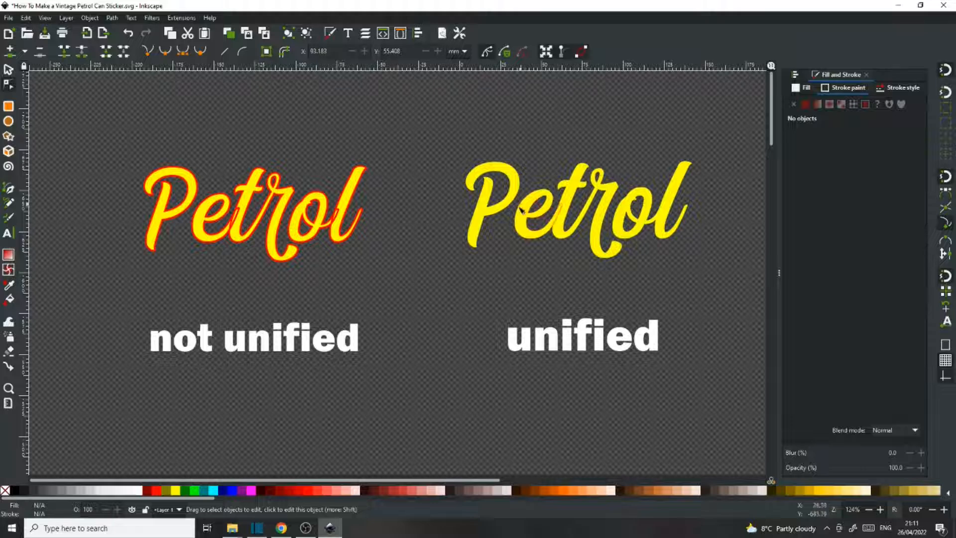
- Select all the letter paths of "Petrol" above "unified" and merge them into one shape with Union
{"action": "left_click", "coordinate": [490, 215]}
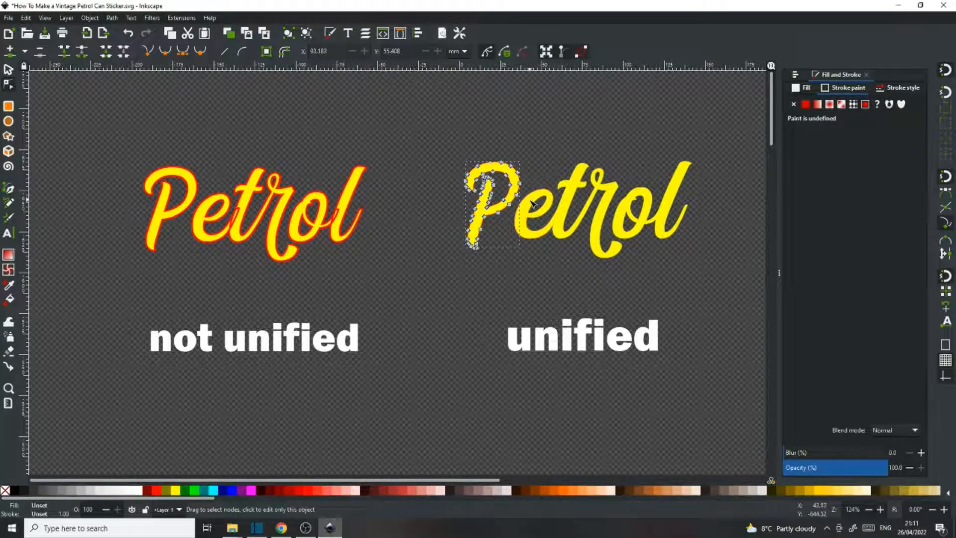
{"action": "left_click", "coordinate": [532, 204], "text": "shift"}
{"action": "left_click", "coordinate": [597, 181], "text": "shift"}
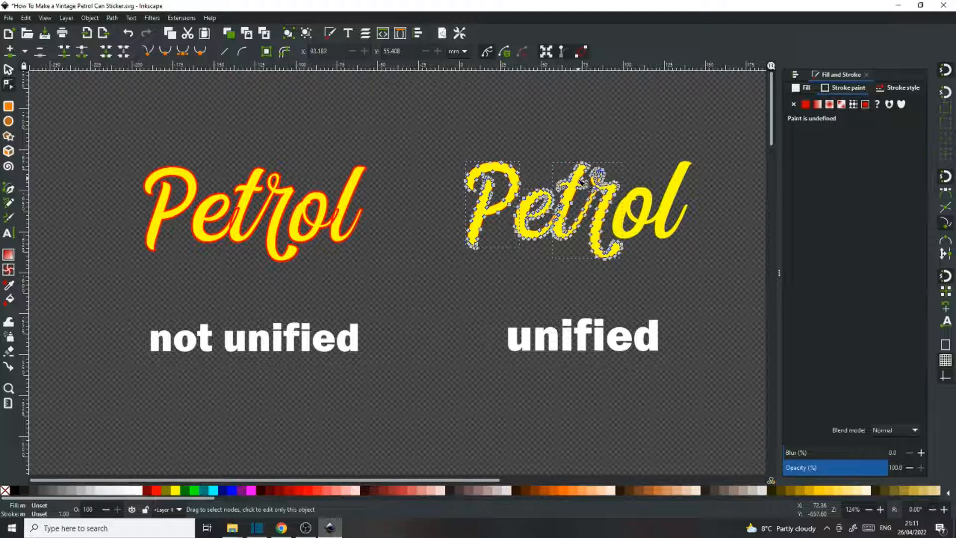
{"action": "left_click", "coordinate": [648, 217], "text": "shift"}
{"action": "left_click", "coordinate": [678, 191], "text": "shift"}
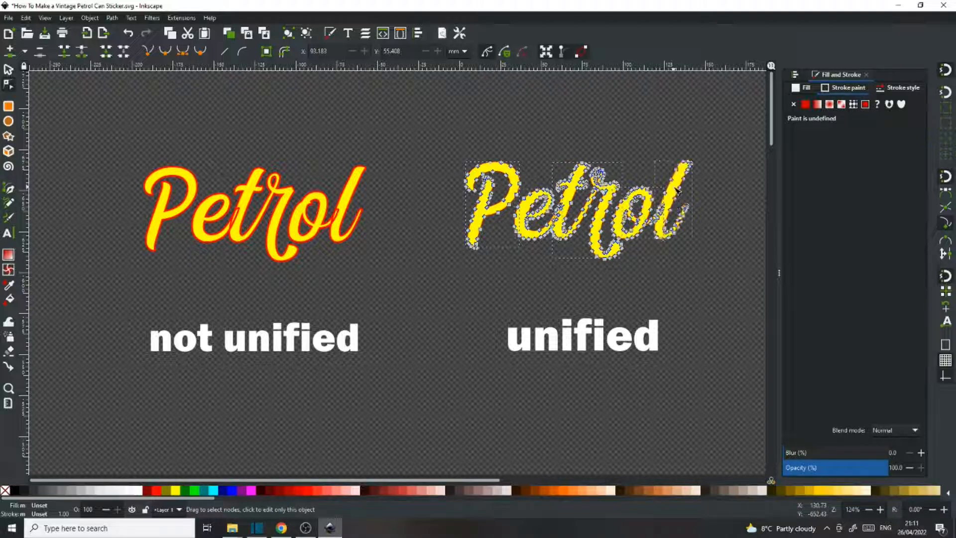
{"action": "left_click", "coordinate": [112, 18]}
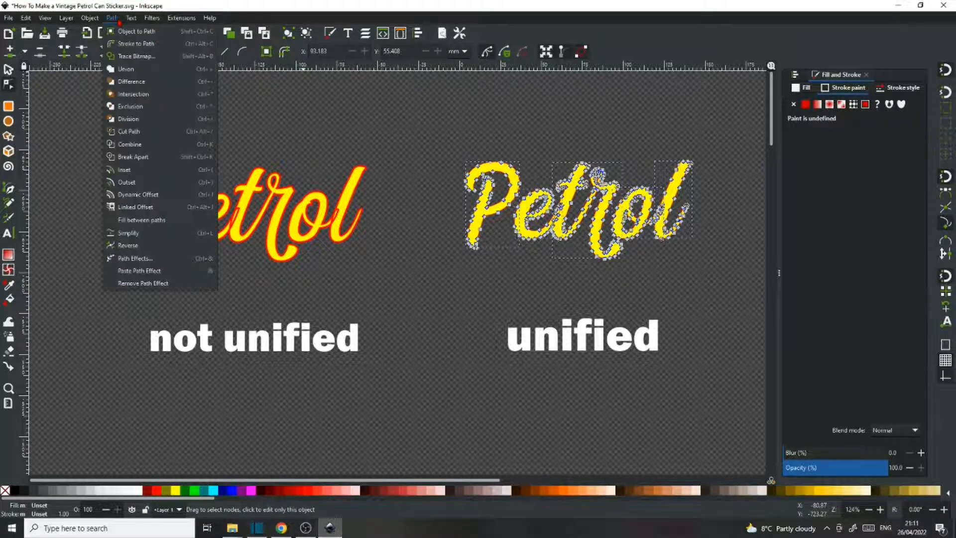
{"action": "left_click", "coordinate": [127, 70]}
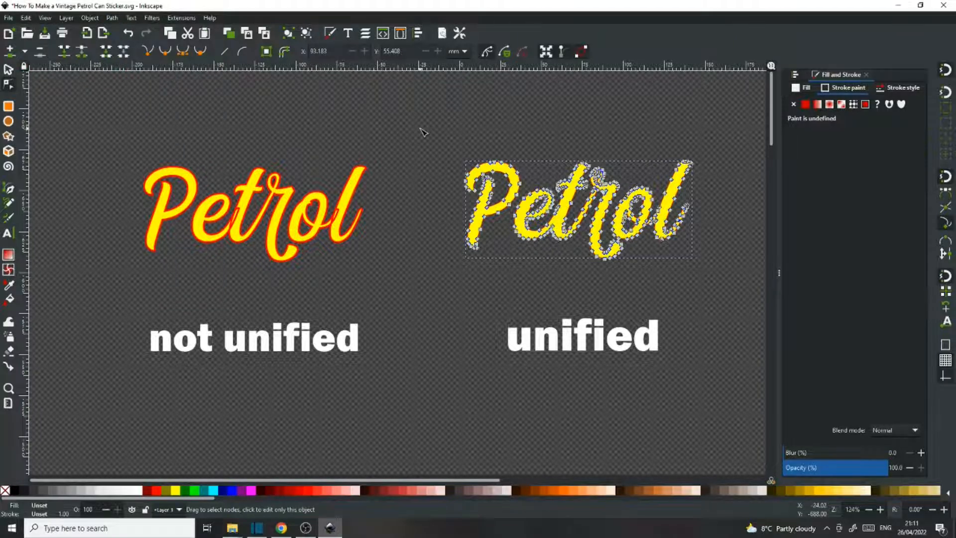
{"action": "left_click", "coordinate": [423, 132]}
{"action": "key", "text": "s"}
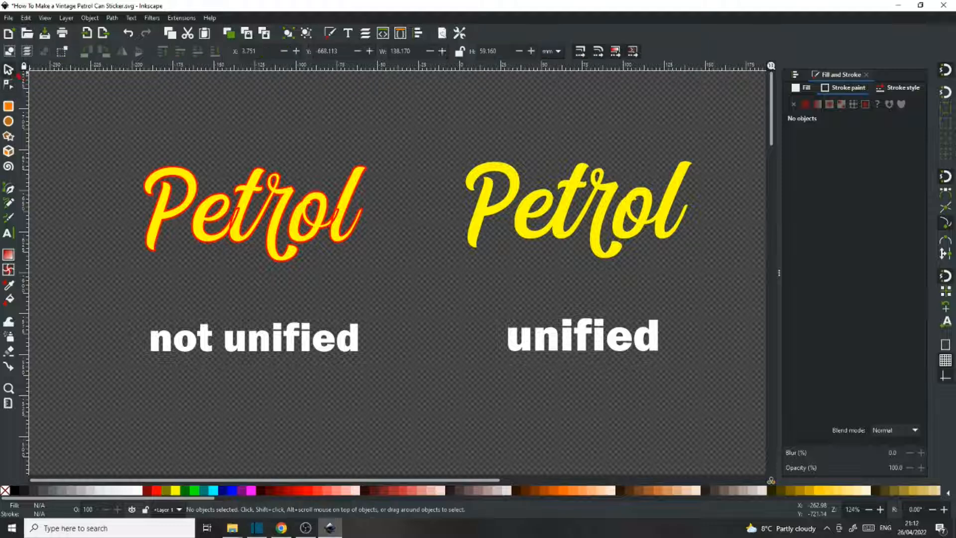
- Add a flat red stroke to the merged "Petrol" and compare its letter joins with the non-unified version
{"action": "left_click", "coordinate": [487, 211]}
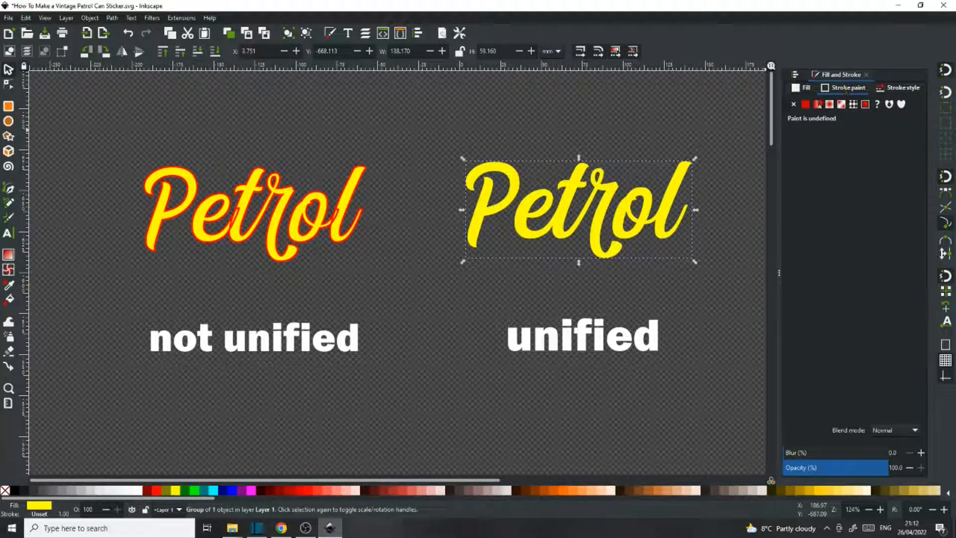
{"action": "left_click", "coordinate": [806, 106]}
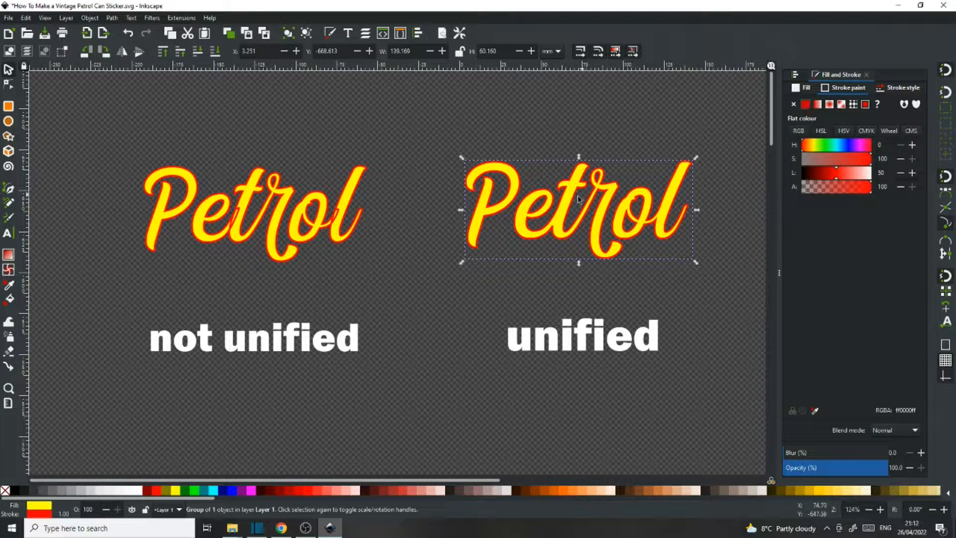
{"action": "scroll", "coordinate": [533, 218], "scroll_direction": "up", "scroll_amount": 2}
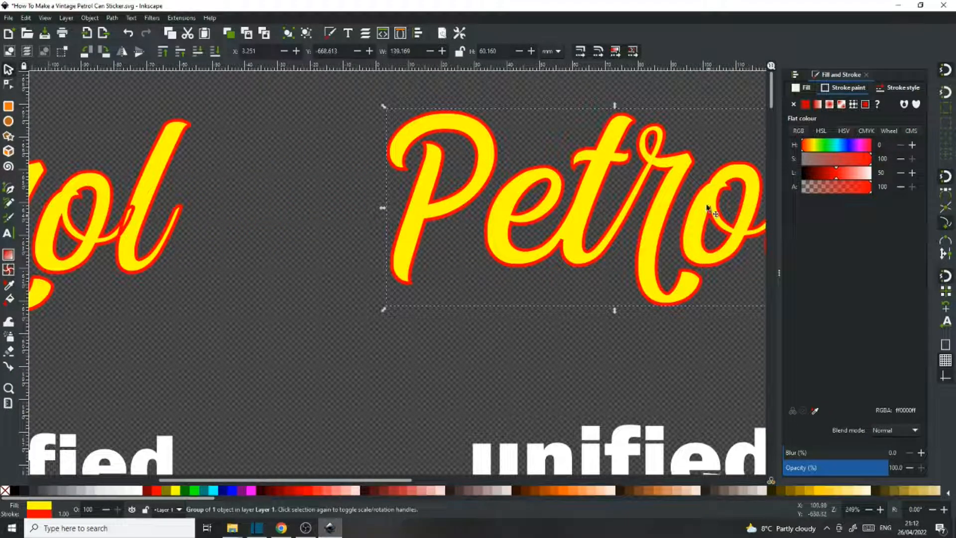
{"action": "scroll", "coordinate": [249, 228], "scroll_direction": "left", "scroll_amount": 5}
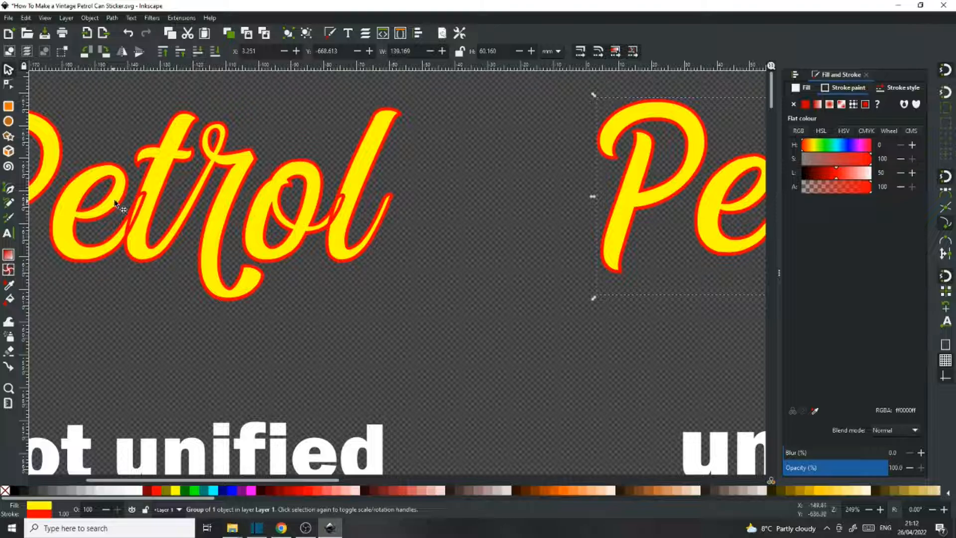
{"action": "left_click_drag", "start_coordinate": [526, 250], "coordinate": [132, 284]}
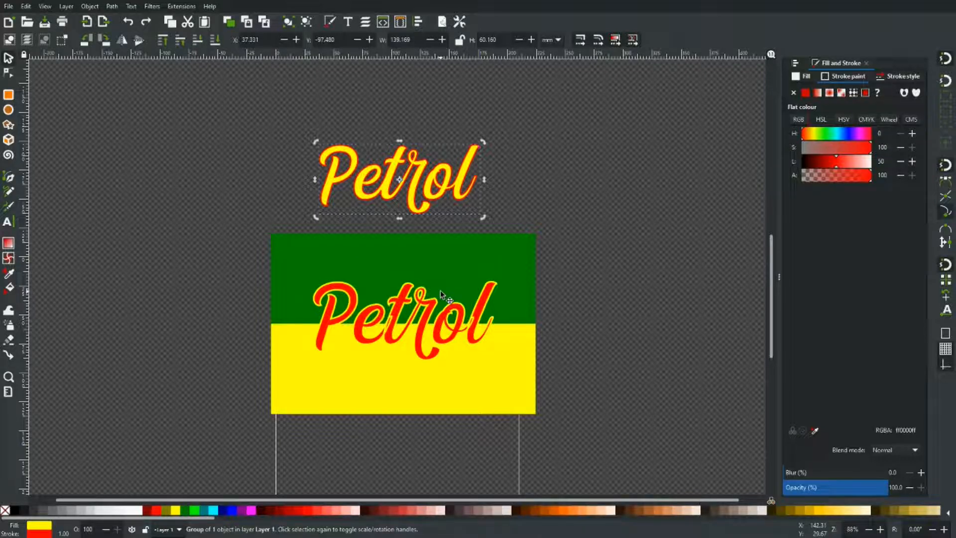
- Move the red "Petrol" text with yellow outline off the green and yellow background and delete it
{"action": "left_click", "coordinate": [400, 312]}
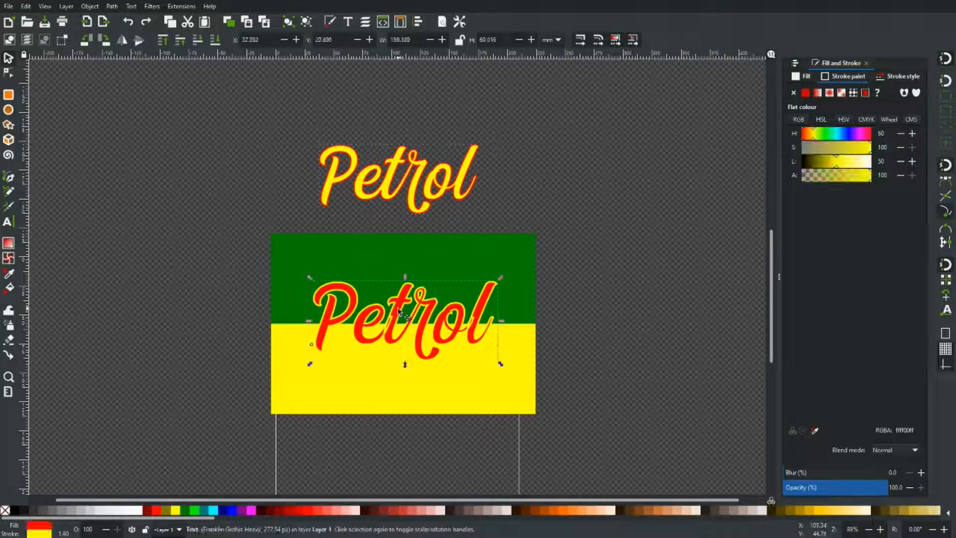
{"action": "left_click_drag", "start_coordinate": [399, 312], "coordinate": [660, 156]}
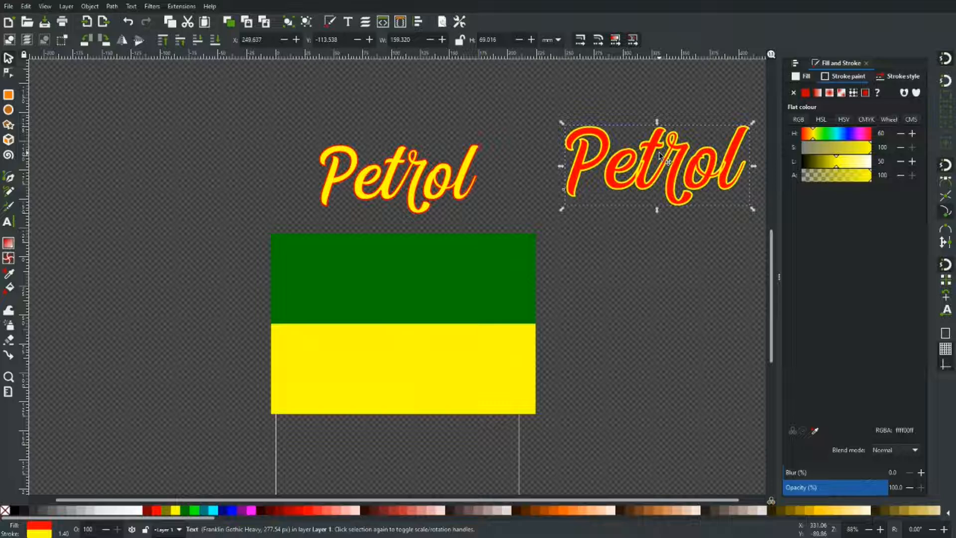
{"action": "key", "text": "Delete"}
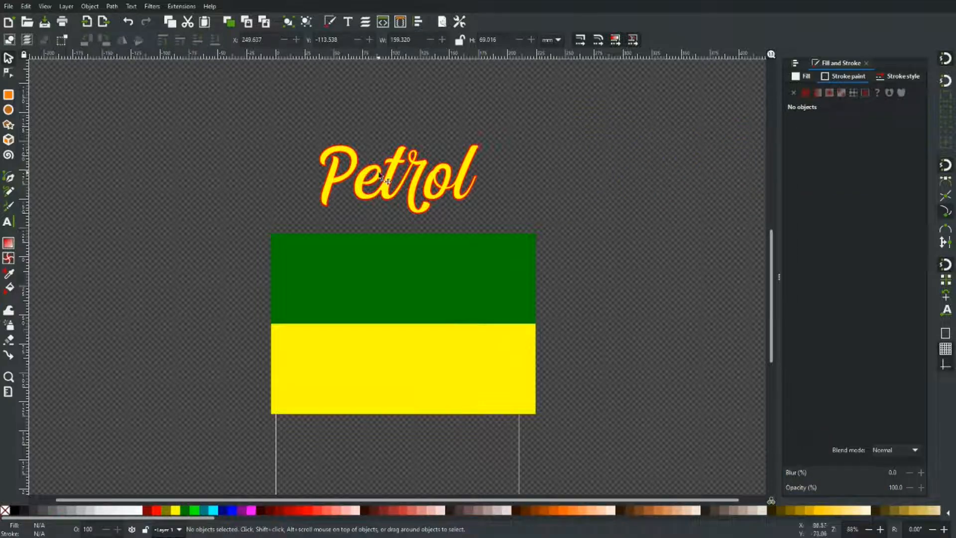
- Give the unified "Petrol" a yellow stroke and red fill, and move it onto the middle of the green and yellow background
{"action": "left_click", "coordinate": [393, 186]}
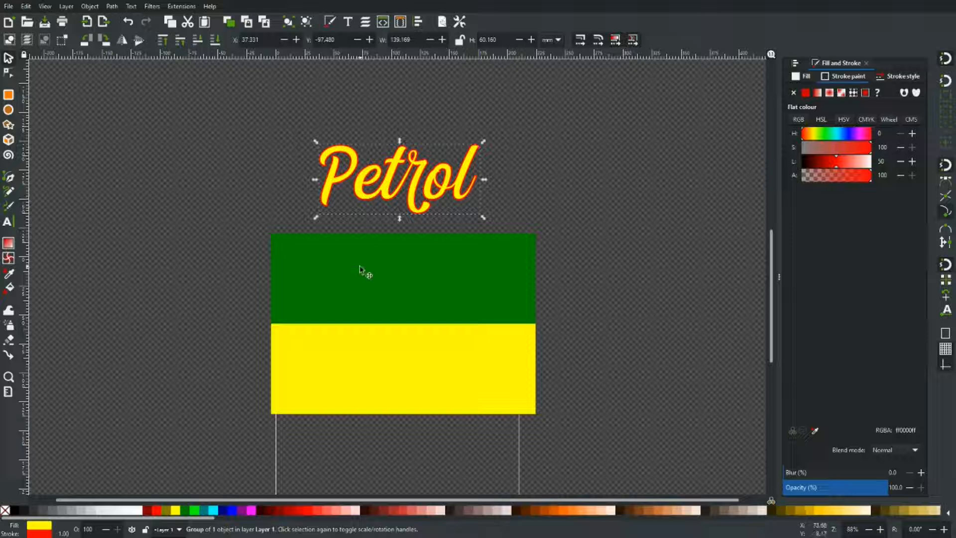
{"action": "left_click", "coordinate": [175, 510], "text": "shift"}
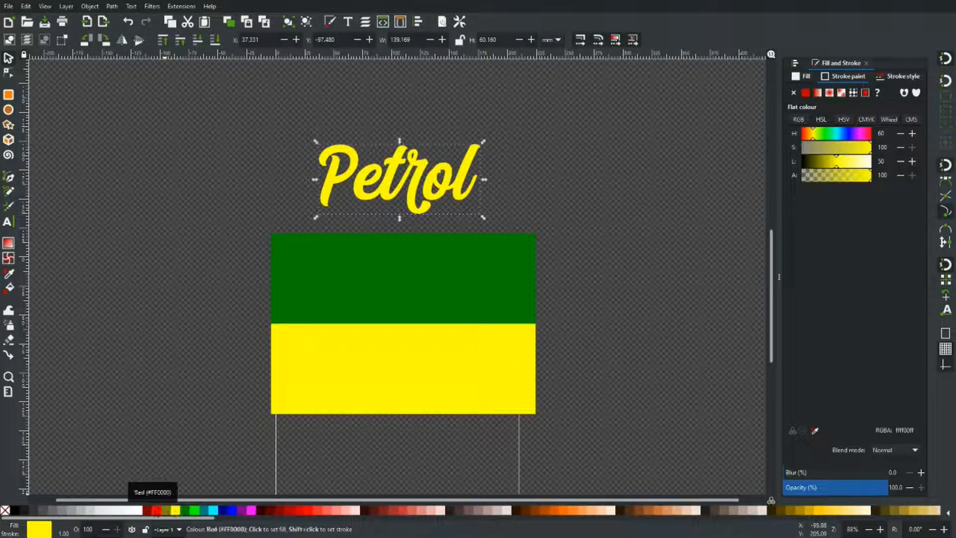
{"action": "left_click", "coordinate": [157, 510]}
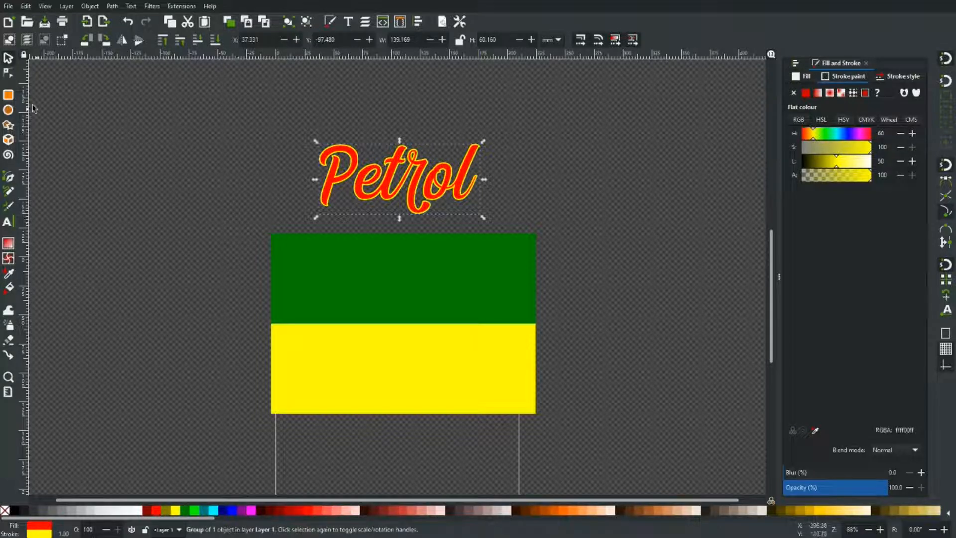
{"action": "left_click_drag", "start_coordinate": [364, 186], "coordinate": [374, 327]}
{"action": "scroll", "coordinate": [386, 318], "scroll_direction": "up", "scroll_amount": 1}
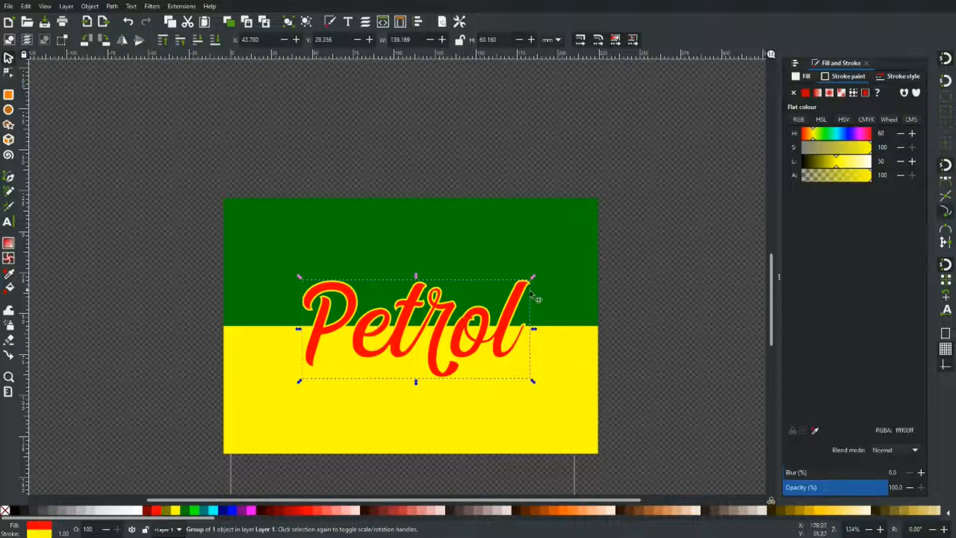
- Draw an ellipse over the "Petrol" lettering, scale it to about 187 × 131 mm, and position it within the green and yellow background
{"action": "left_click", "coordinate": [375, 169]}
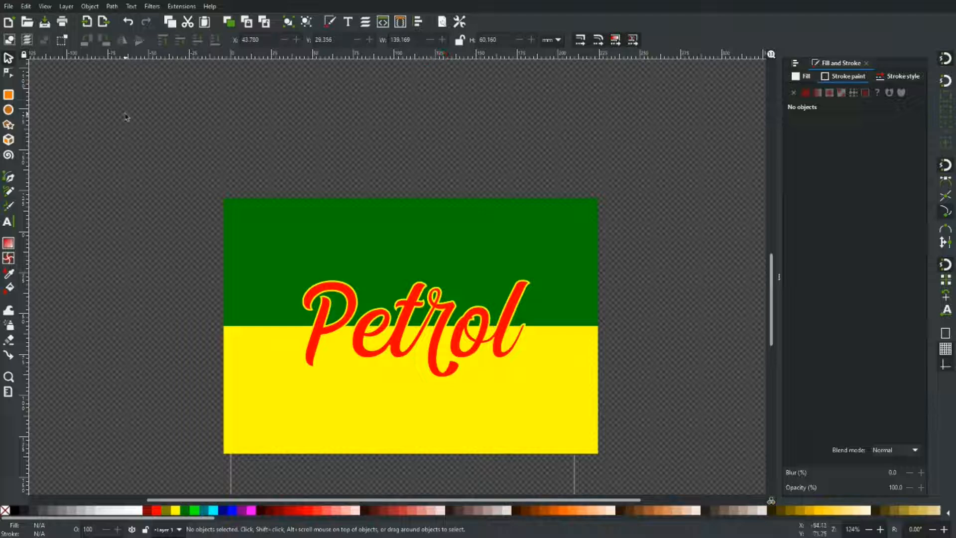
{"action": "key", "text": "e"}
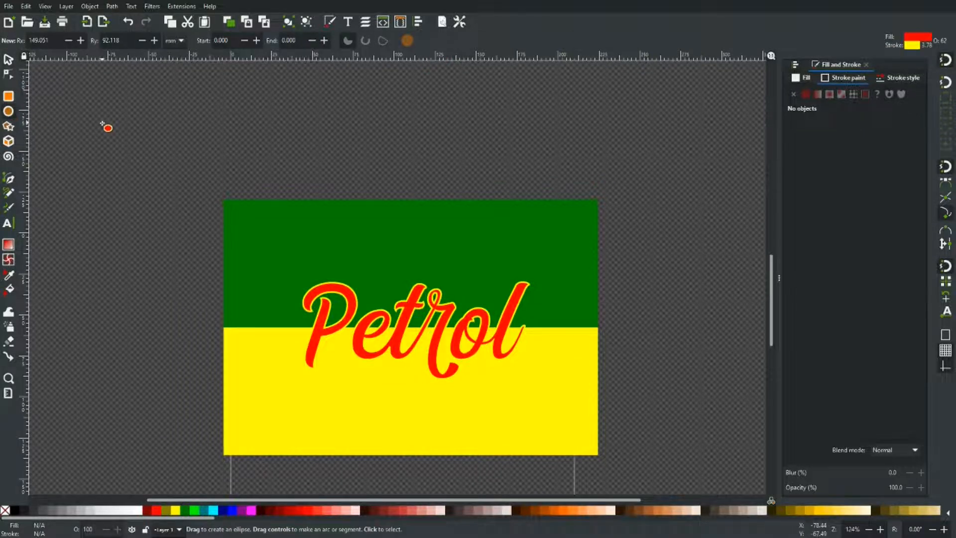
{"action": "left_click_drag", "start_coordinate": [260, 235], "coordinate": [592, 466]}
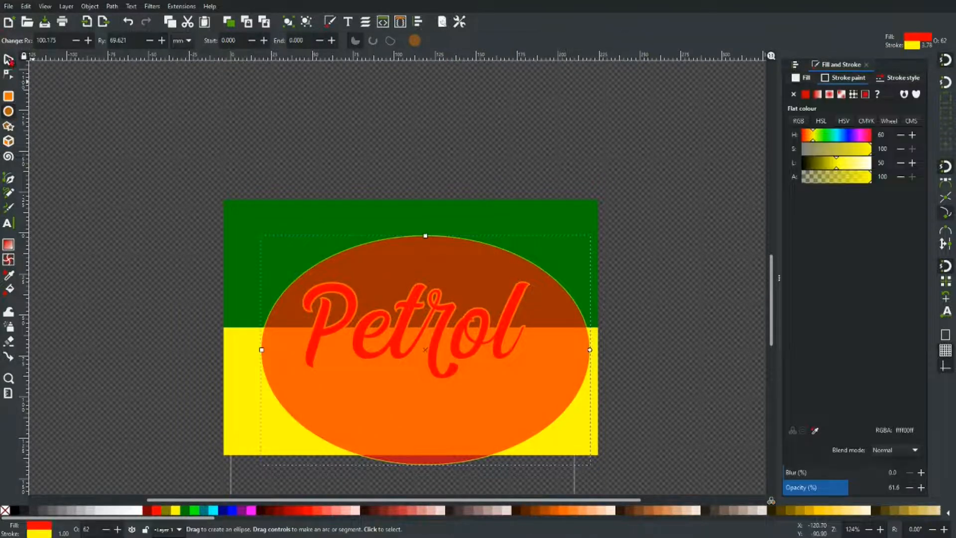
{"action": "key", "text": "s"}
{"action": "left_click_drag", "start_coordinate": [397, 292], "coordinate": [389, 273]}
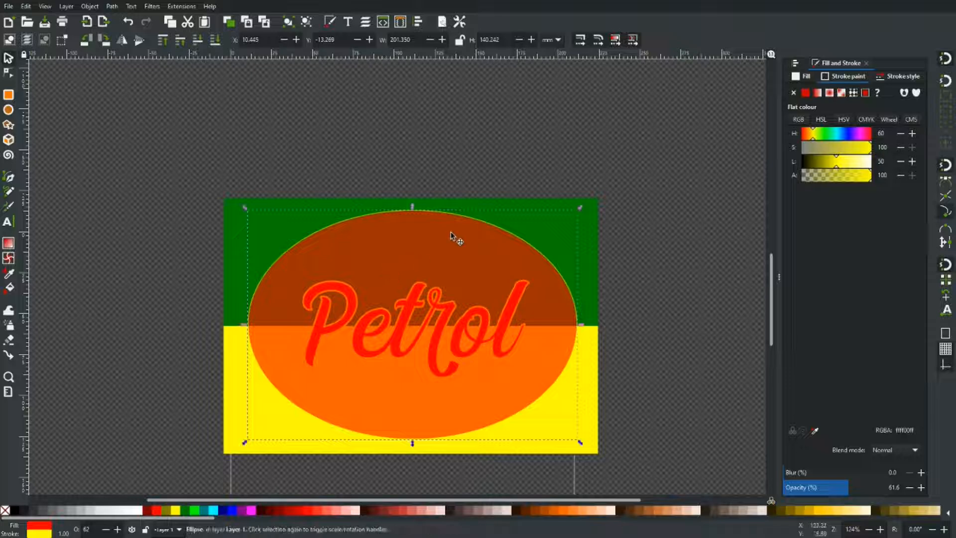
{"action": "left_click_drag", "start_coordinate": [580, 208], "coordinate": [557, 224]}
{"action": "left_click_drag", "start_coordinate": [455, 283], "coordinate": [474, 271]}
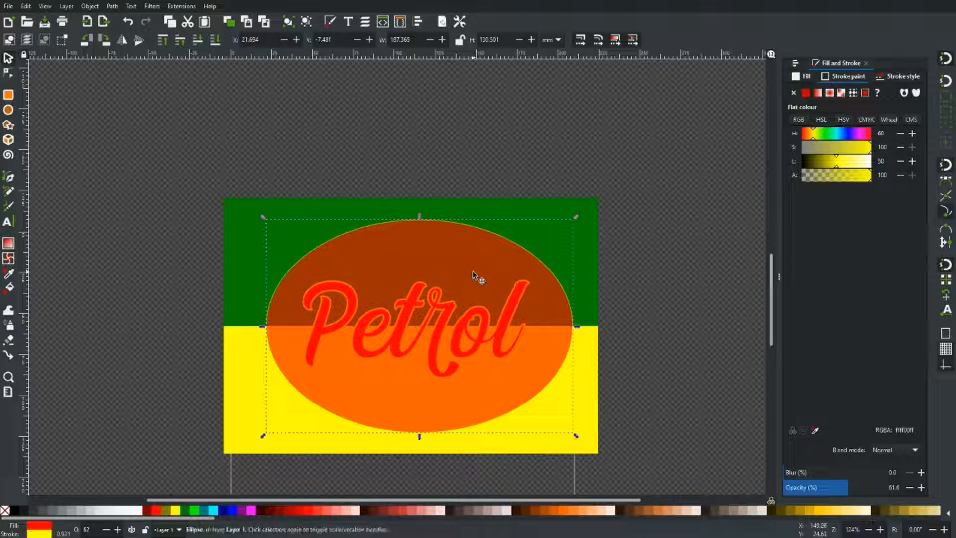
- Centre the ellipse horizontally and vertically on the green rectangle
{"action": "left_click", "coordinate": [267, 253], "text": "shift"}
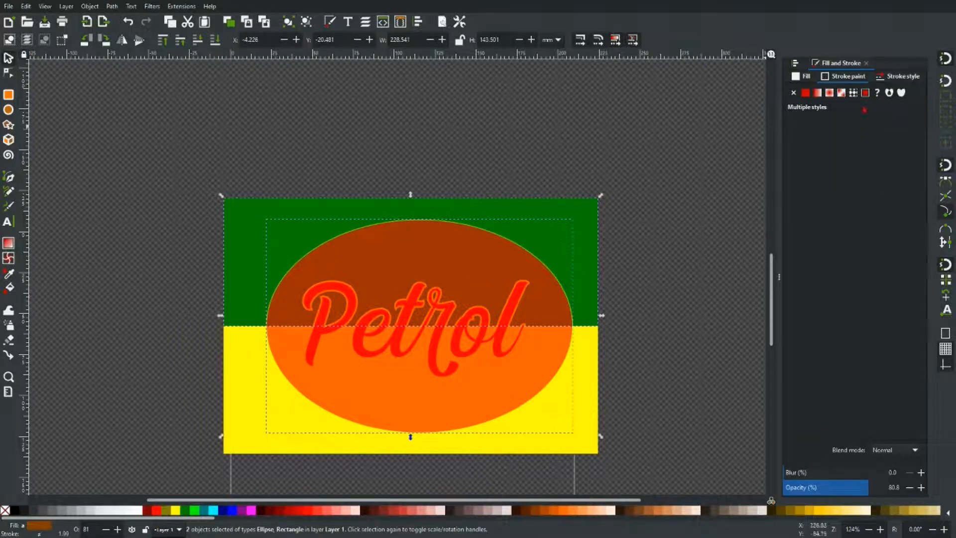
{"action": "left_click", "coordinate": [90, 6]}
{"action": "left_click", "coordinate": [126, 337]}
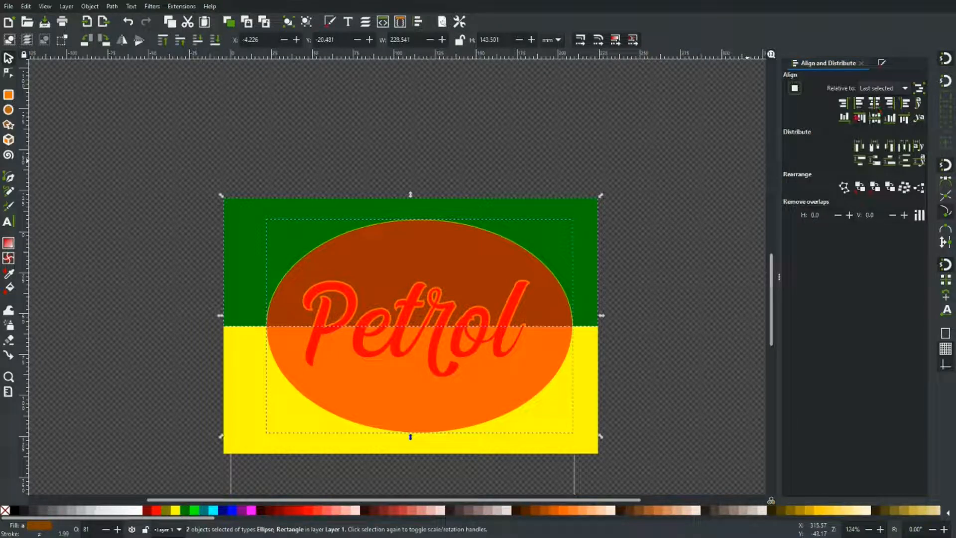
{"action": "left_click", "coordinate": [875, 104]}
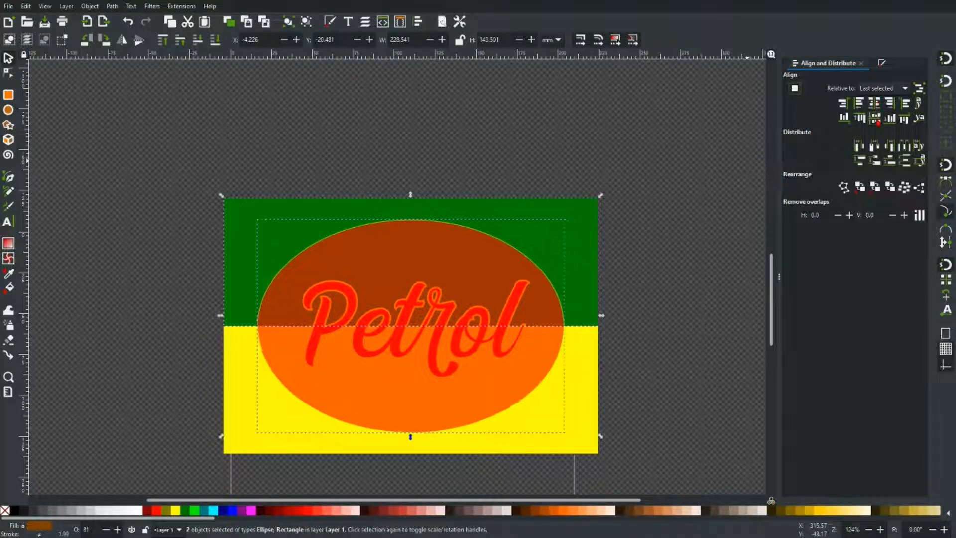
{"action": "left_click", "coordinate": [876, 118]}
{"action": "left_click", "coordinate": [699, 102]}
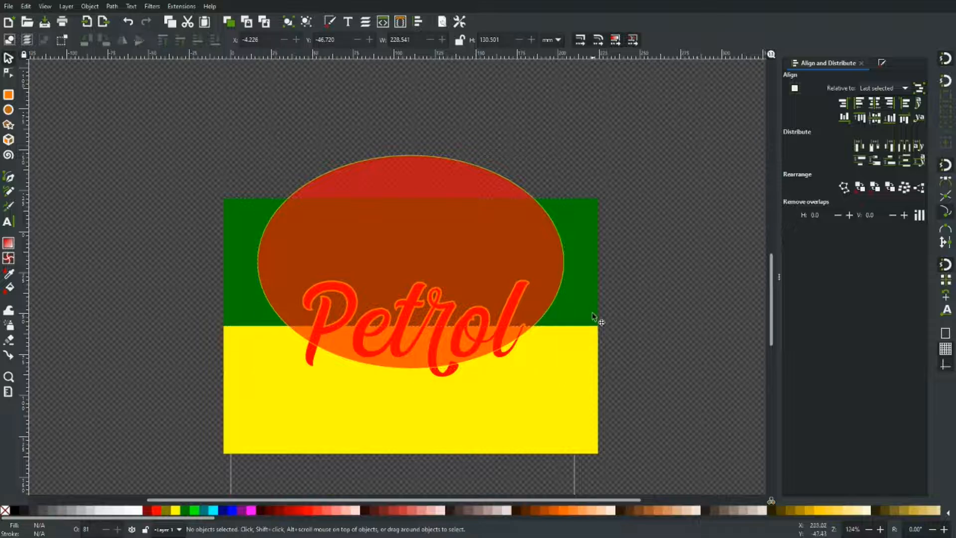
- Group the green and yellow rectangles and centre the ellipse vertically on the group
{"action": "left_click", "coordinate": [587, 276]}
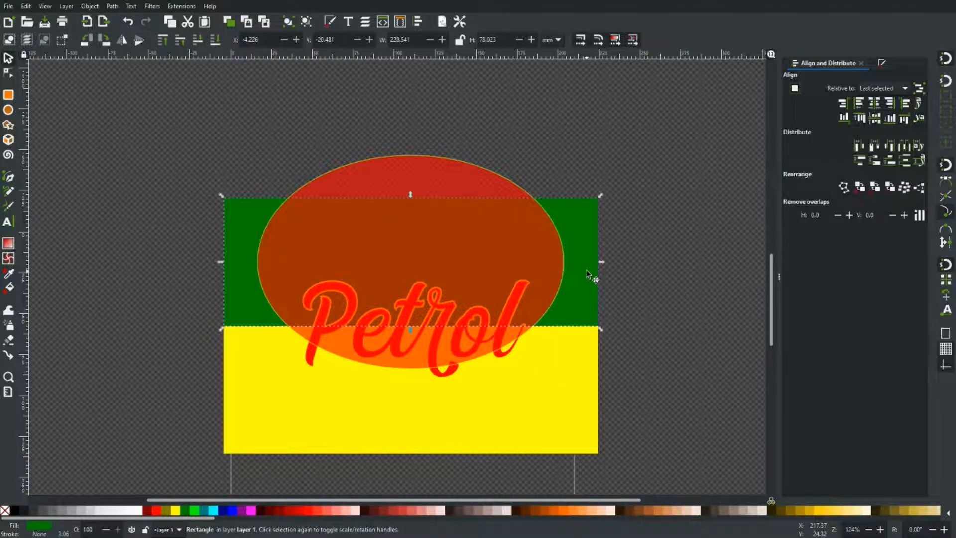
{"action": "left_click", "coordinate": [548, 384], "text": "shift"}
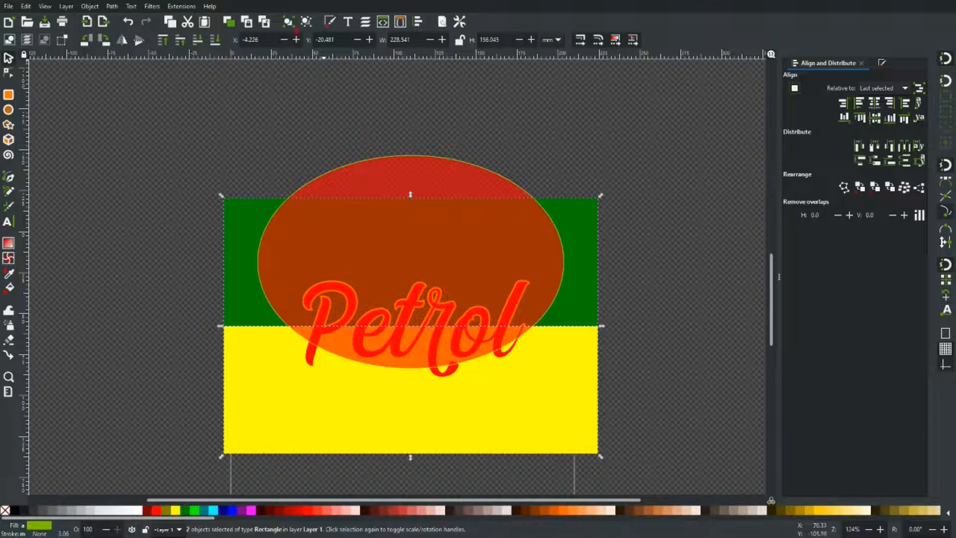
{"action": "left_click", "coordinate": [289, 23]}
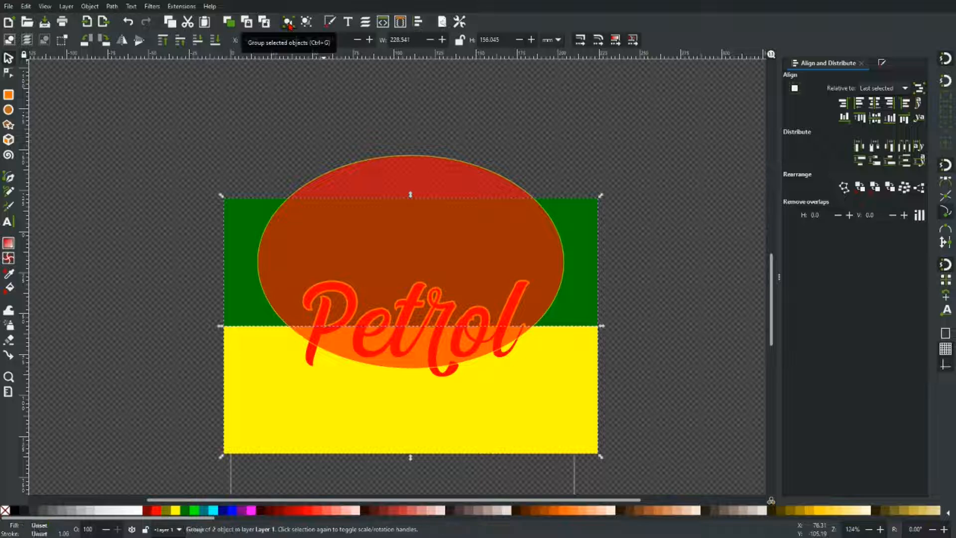
{"action": "left_click", "coordinate": [544, 154]}
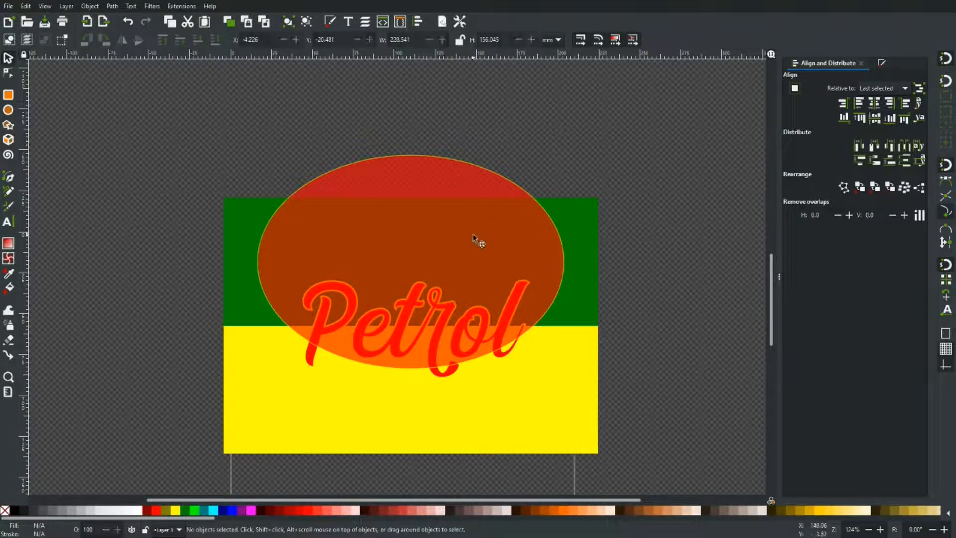
{"action": "left_click", "coordinate": [452, 192]}
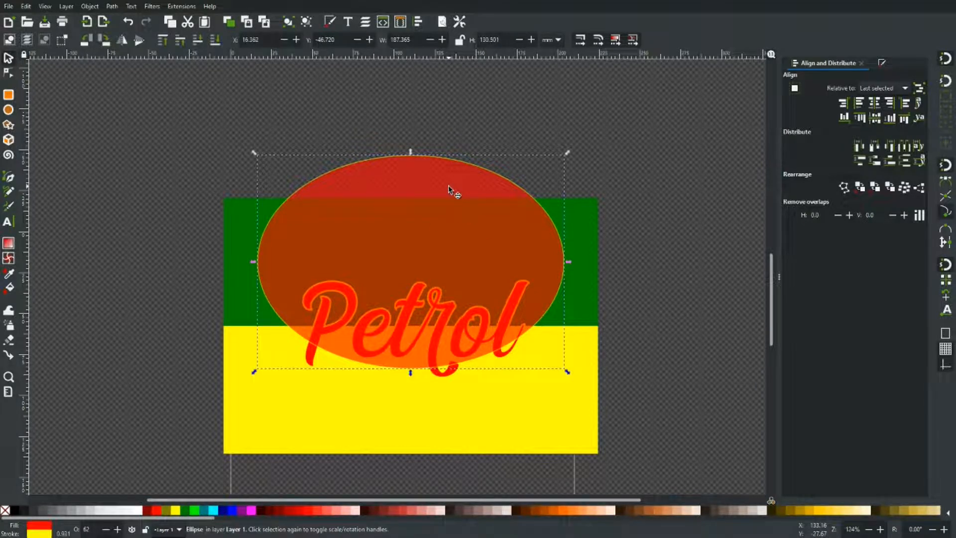
{"action": "left_click", "coordinate": [246, 304], "text": "shift"}
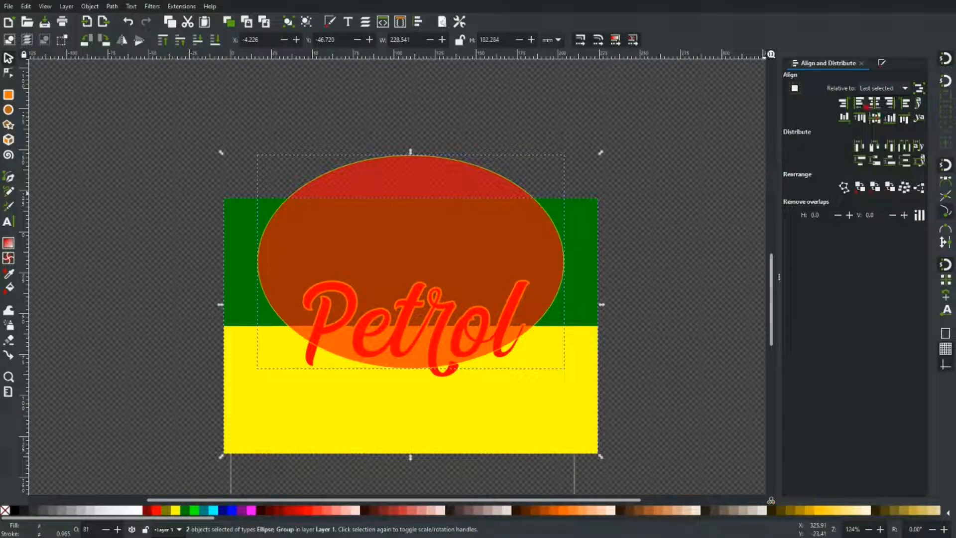
{"action": "left_click", "coordinate": [880, 122]}
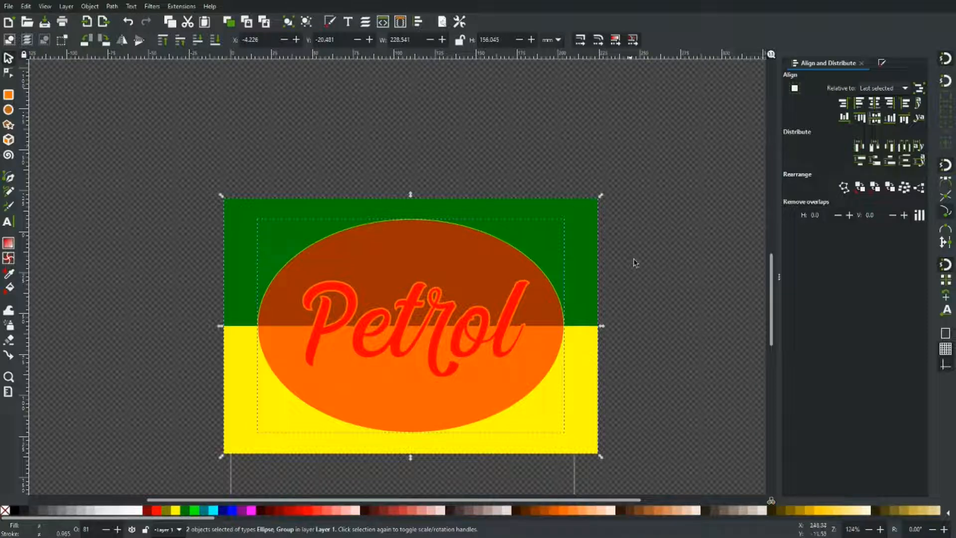
{"action": "left_click", "coordinate": [633, 275]}
- Ungroup the green and yellow background rectangles
{"action": "left_click", "coordinate": [585, 257]}
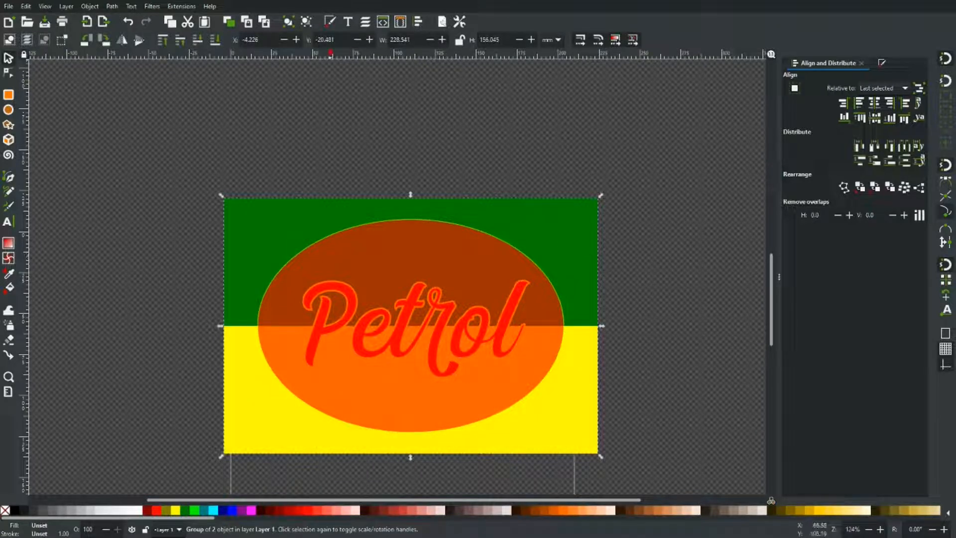
{"action": "left_click", "coordinate": [307, 24]}
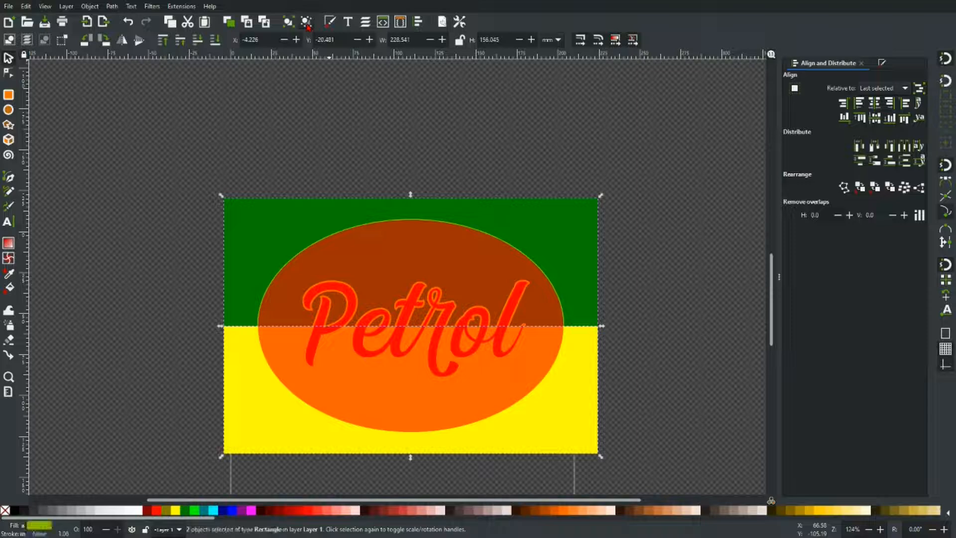
{"action": "left_click", "coordinate": [622, 160]}
- Remove the yellow stroke from the translucent red ellipse
{"action": "left_click", "coordinate": [474, 266]}
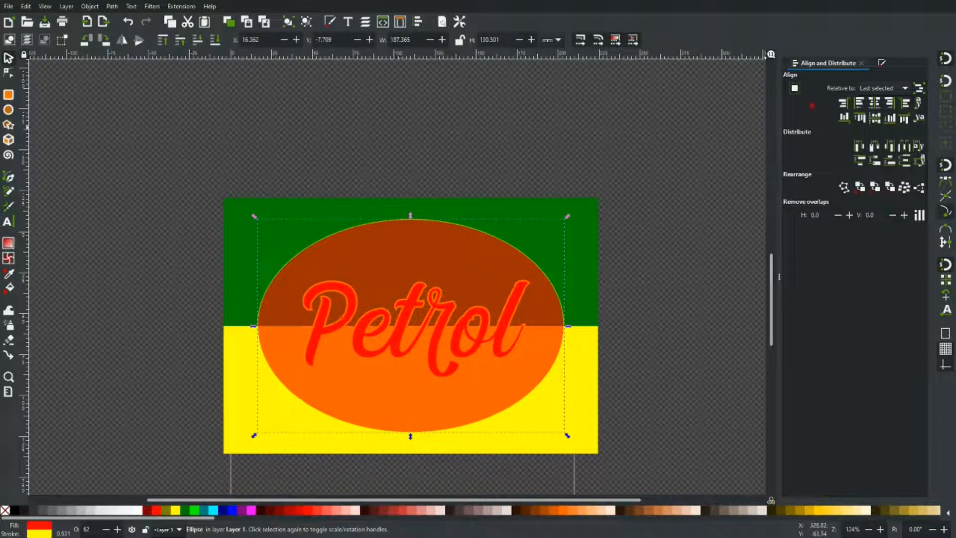
{"action": "left_click", "coordinate": [882, 63]}
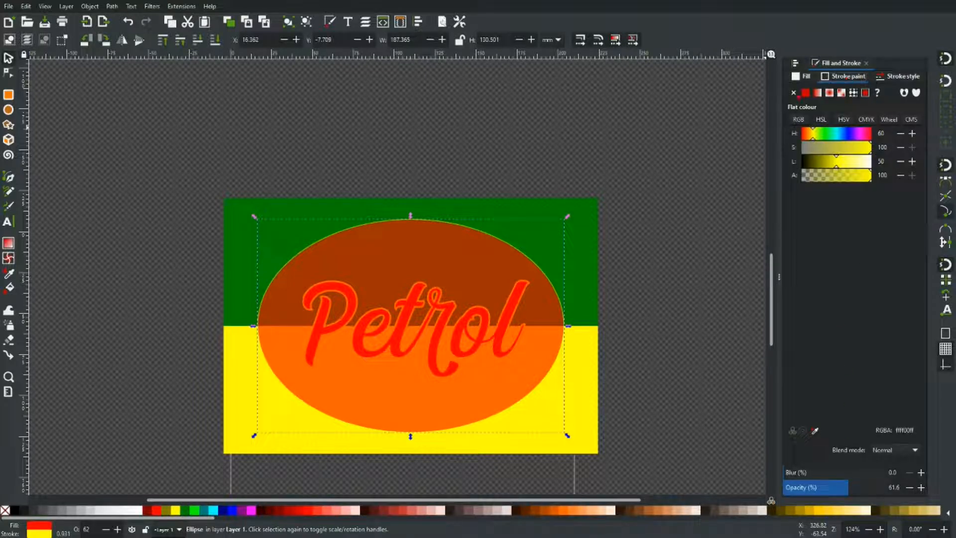
{"action": "left_click", "coordinate": [794, 93]}
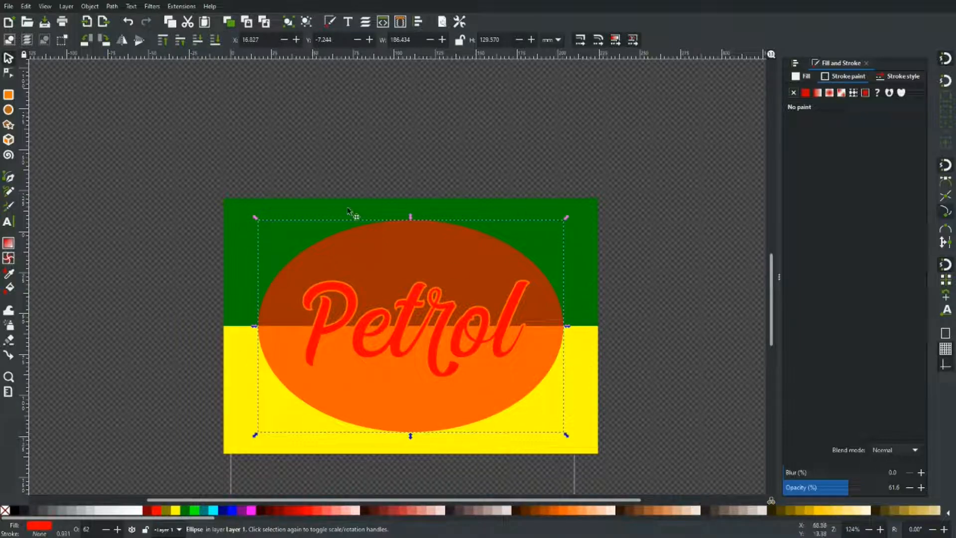
{"action": "left_click", "coordinate": [389, 162]}
- Convert the ellipse, the green rectangle and the yellow rectangle to paths with Object to Path
{"action": "left_click", "coordinate": [417, 277]}
{"action": "left_click", "coordinate": [113, 6]}
{"action": "left_click", "coordinate": [130, 20]}
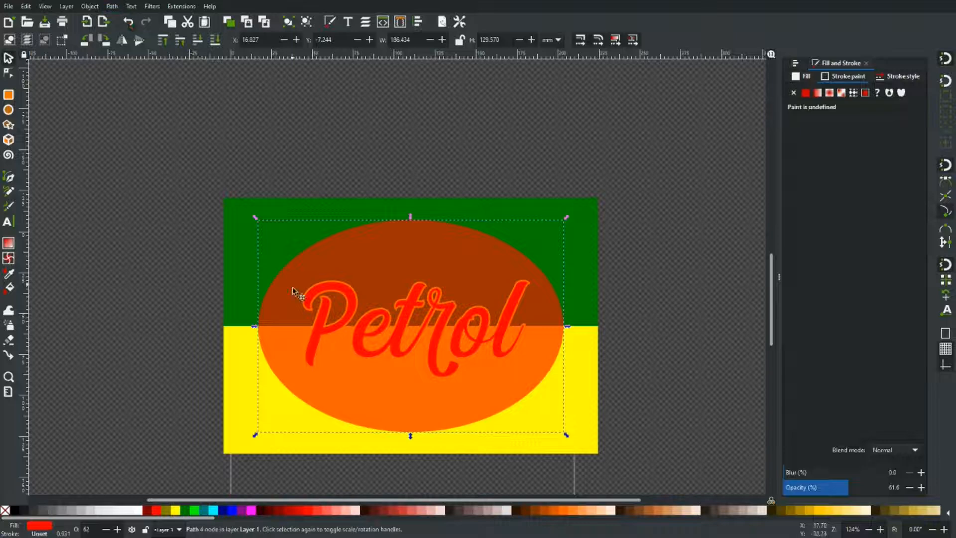
{"action": "left_click", "coordinate": [244, 276]}
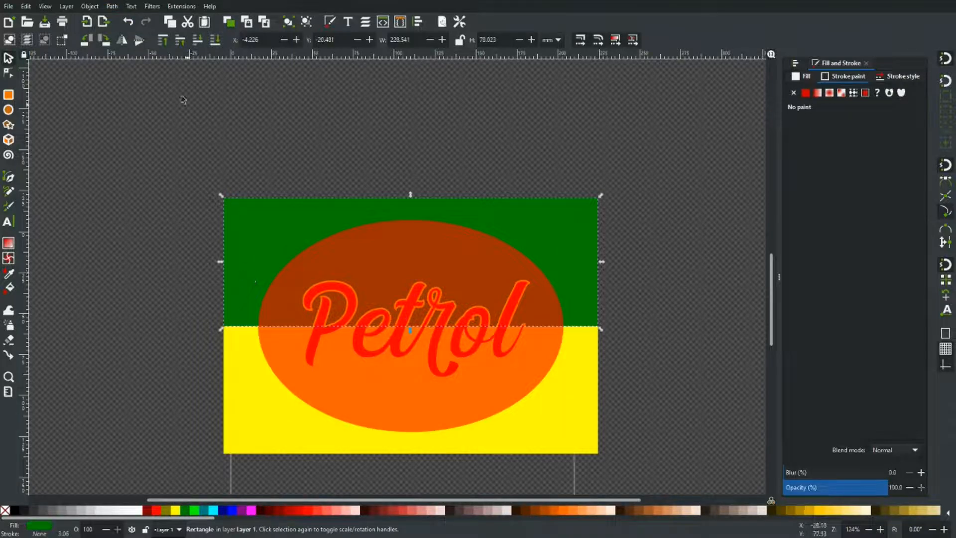
{"action": "left_click", "coordinate": [112, 6]}
{"action": "left_click", "coordinate": [129, 21]}
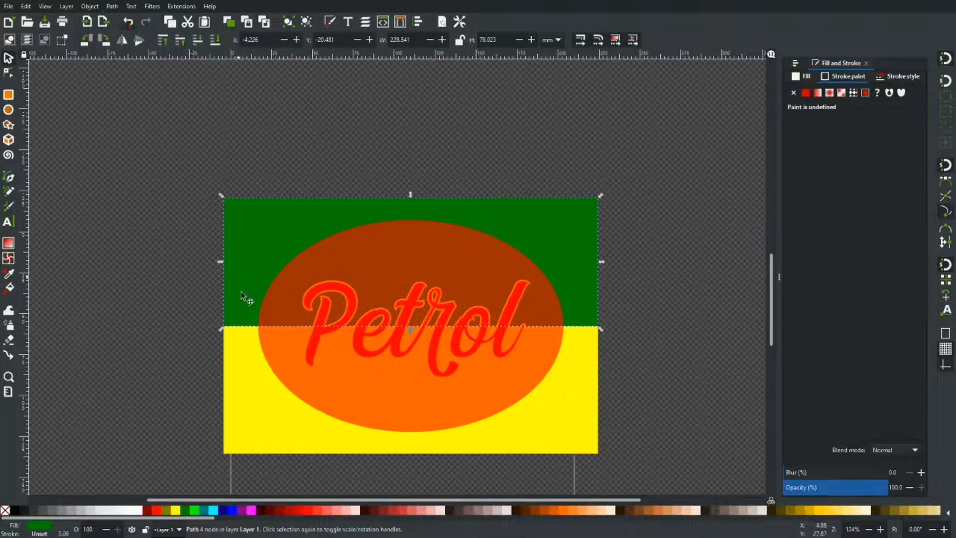
{"action": "left_click", "coordinate": [254, 359]}
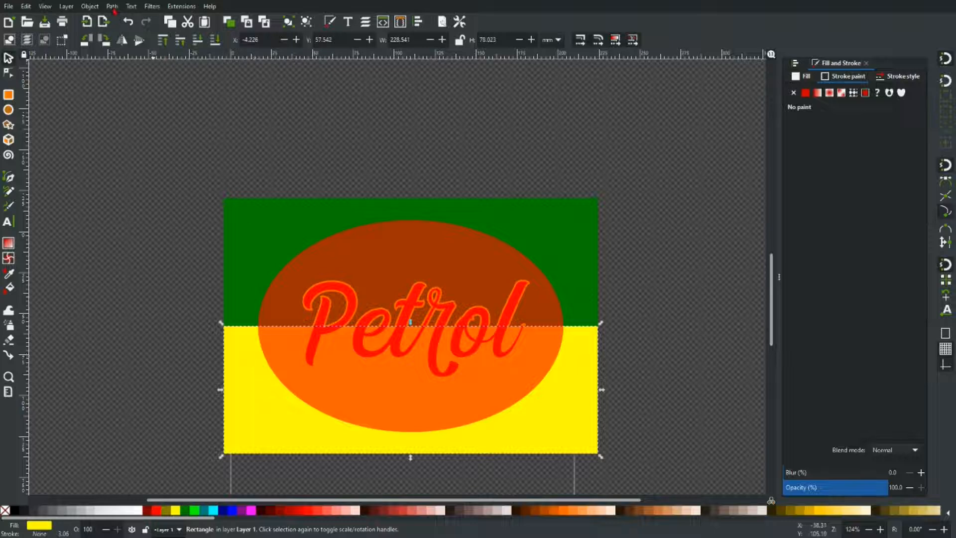
{"action": "left_click", "coordinate": [113, 7]}
{"action": "left_click", "coordinate": [131, 20]}
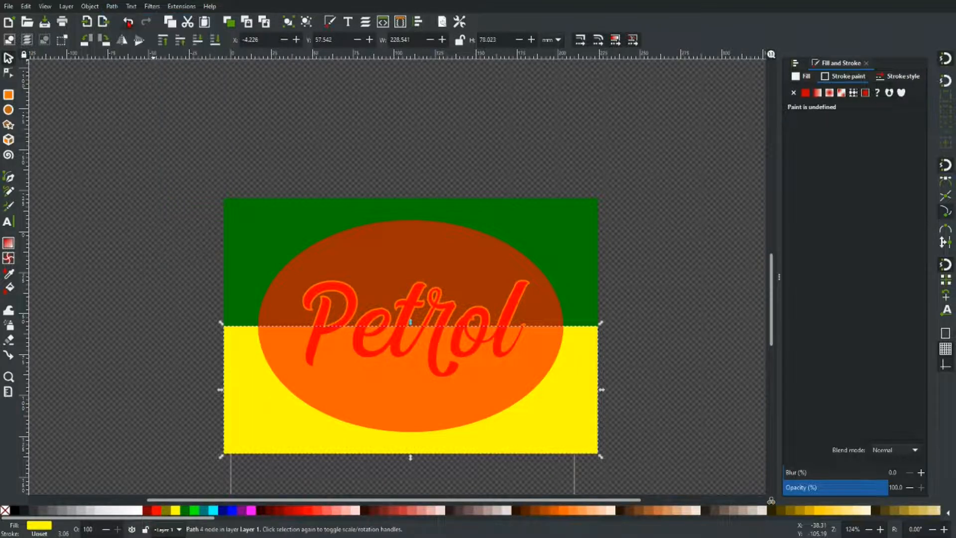
{"action": "left_click", "coordinate": [436, 147]}
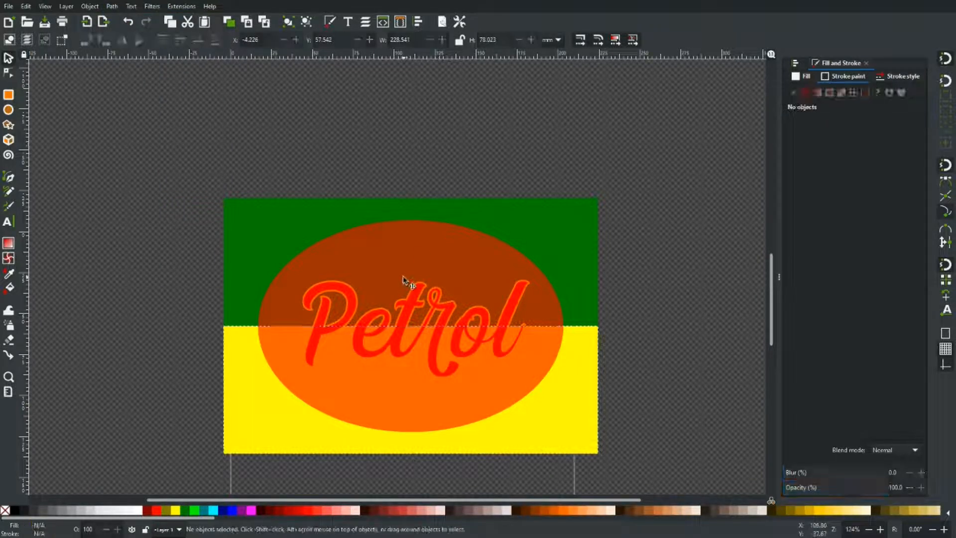
- Intersect the ellipse with the green rectangle and move the resulting green half-ellipse up above the "Petrol" lettering
{"action": "left_click", "coordinate": [405, 277]}
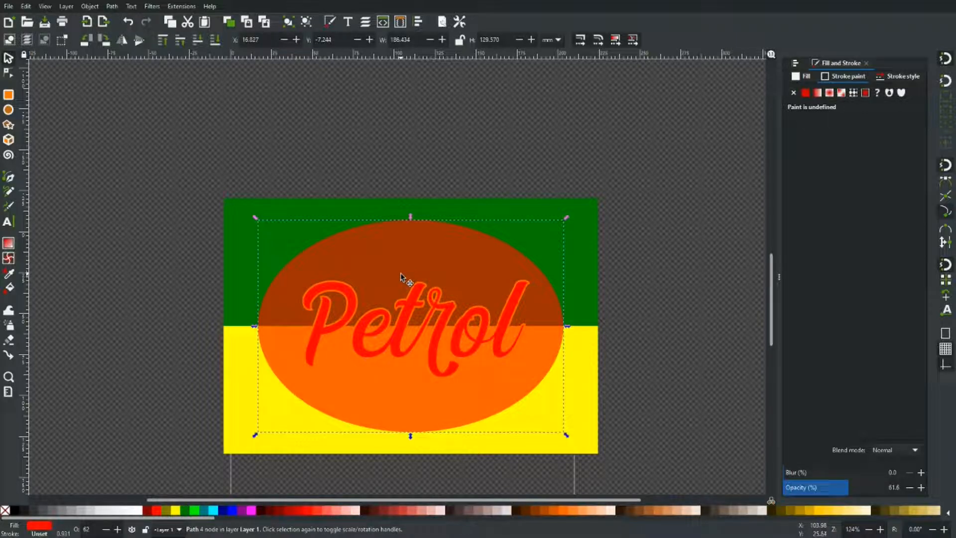
{"action": "left_click", "coordinate": [237, 260], "text": "shift"}
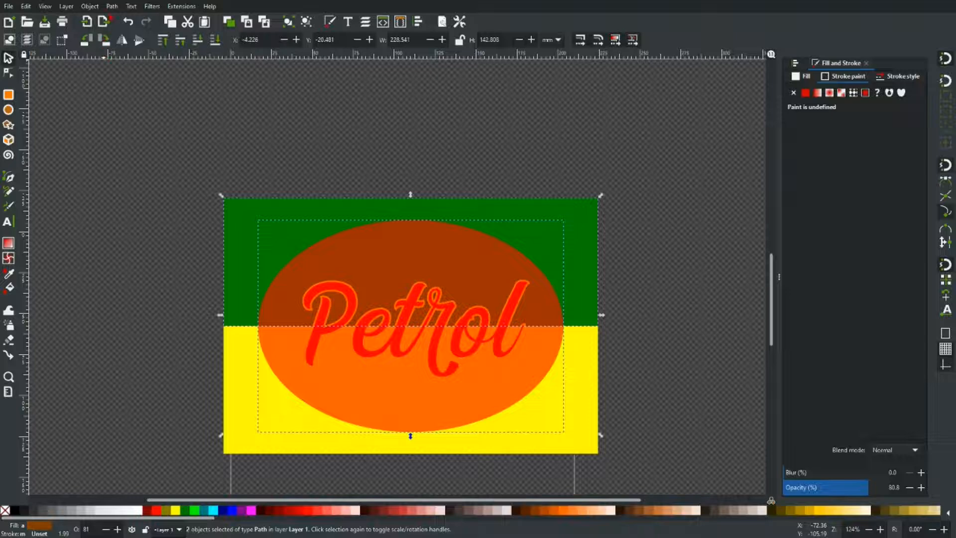
{"action": "left_click", "coordinate": [112, 7]}
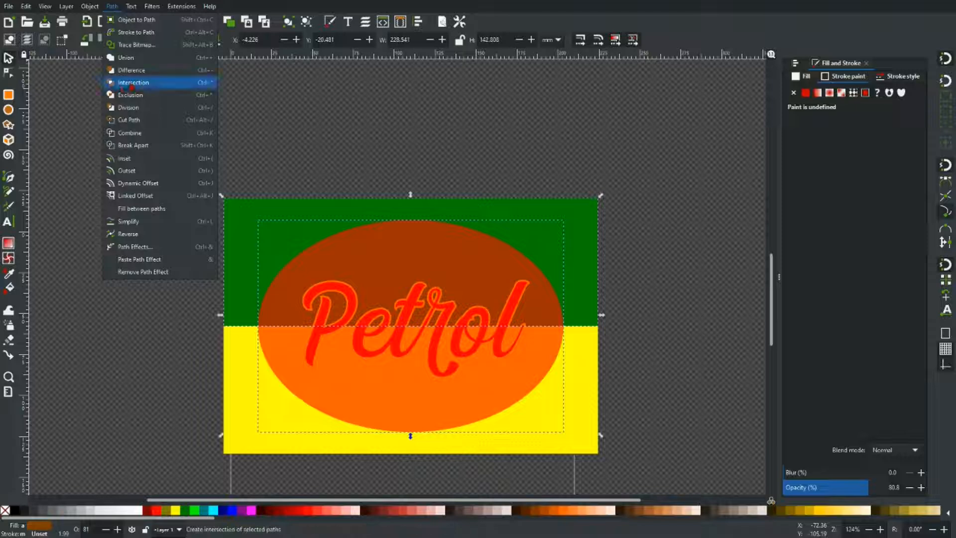
{"action": "left_click", "coordinate": [132, 83]}
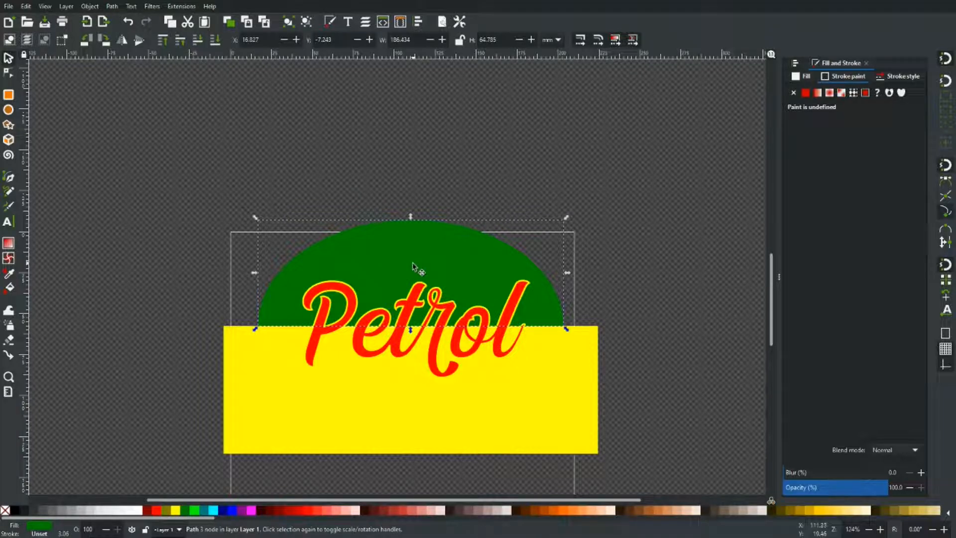
{"action": "left_click_drag", "start_coordinate": [413, 268], "coordinate": [425, 153]}
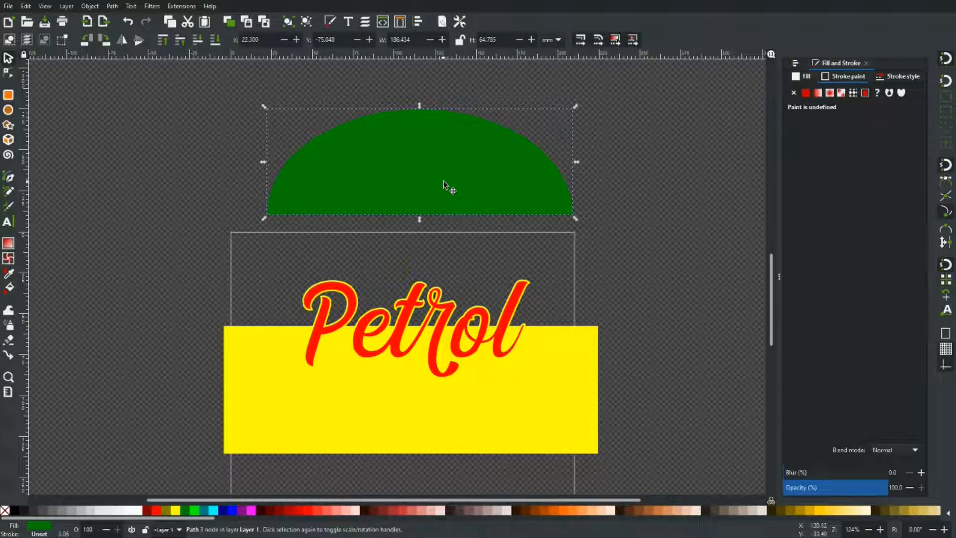
- Duplicate the green half-ellipse, flip the copy vertically and move it down over the yellow rectangle
{"action": "key", "text": "ctrl"}
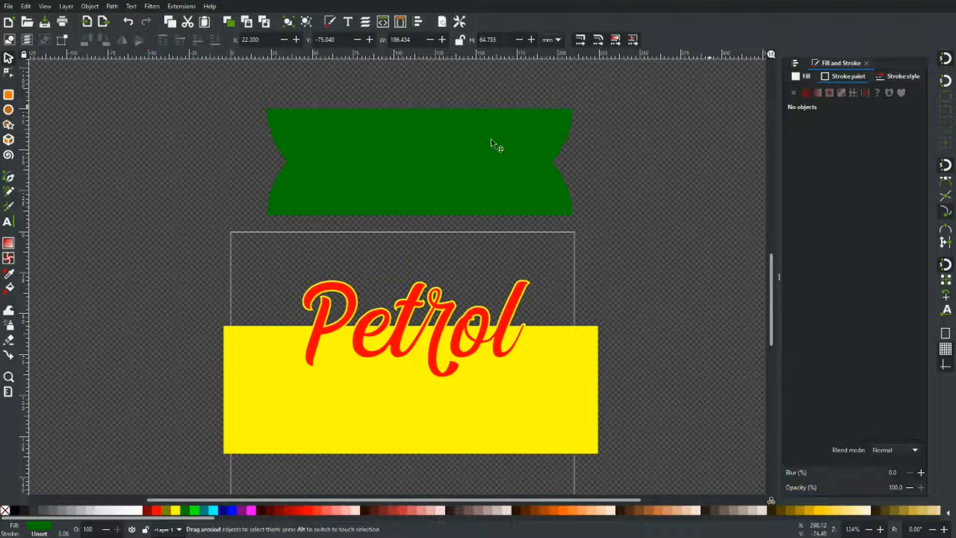
{"action": "left_click_drag", "start_coordinate": [406, 151], "coordinate": [381, 380]}
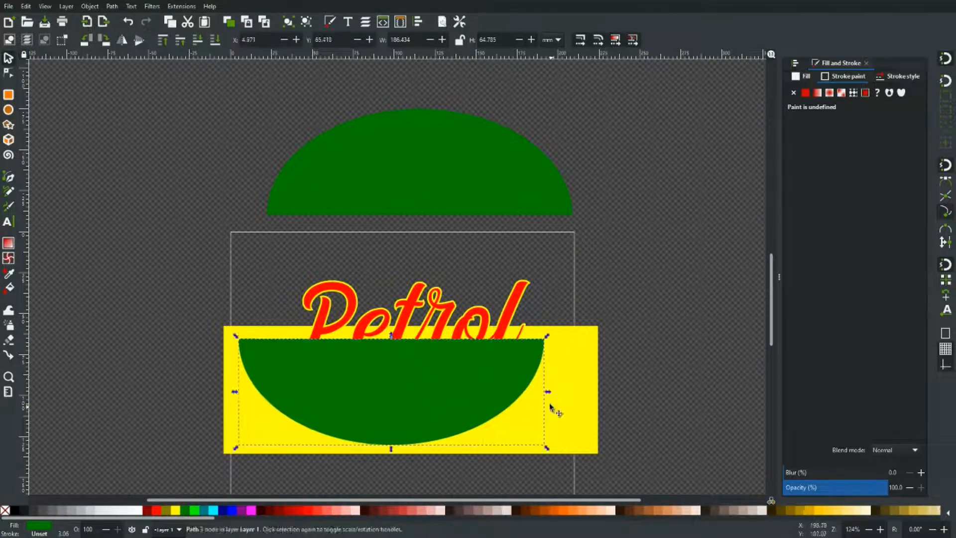
- Centre the flipped green half-ellipse horizontally on the yellow rectangle and align their top edges
{"action": "left_click", "coordinate": [575, 383], "text": "shift"}
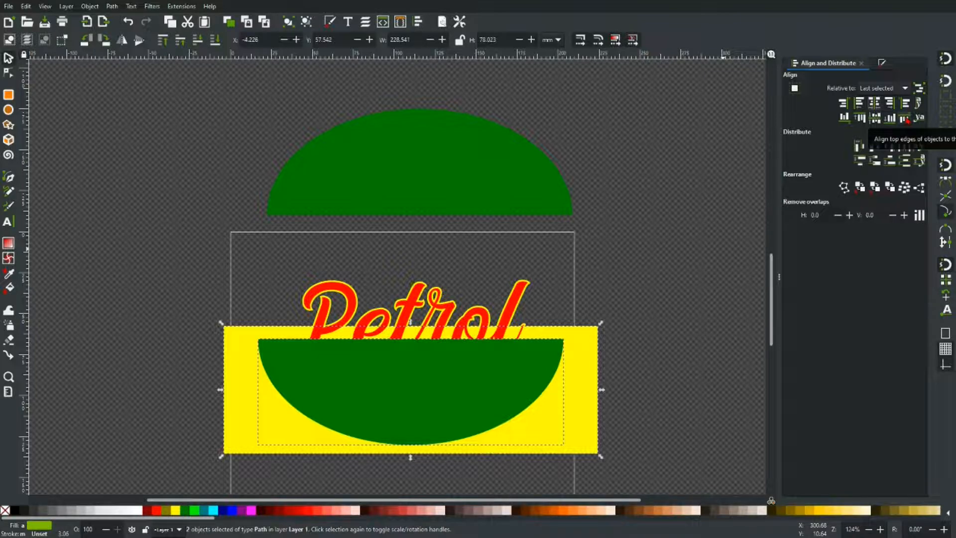
{"action": "left_click", "coordinate": [905, 119]}
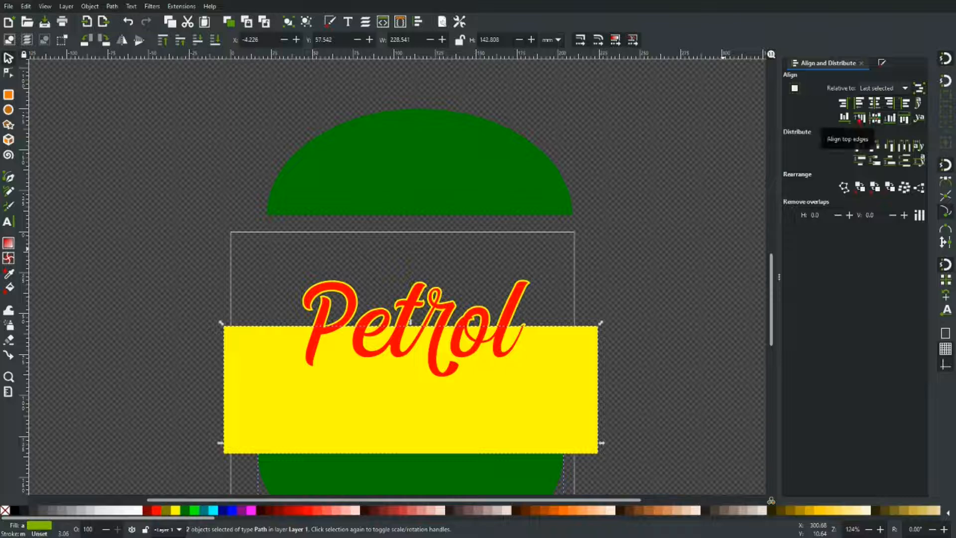
{"action": "left_click", "coordinate": [860, 119]}
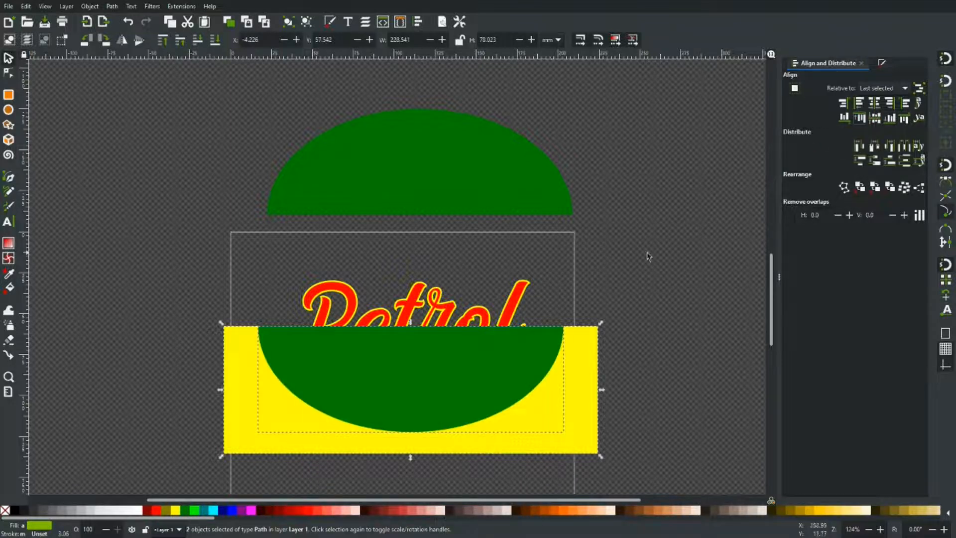
{"action": "left_click", "coordinate": [668, 256]}
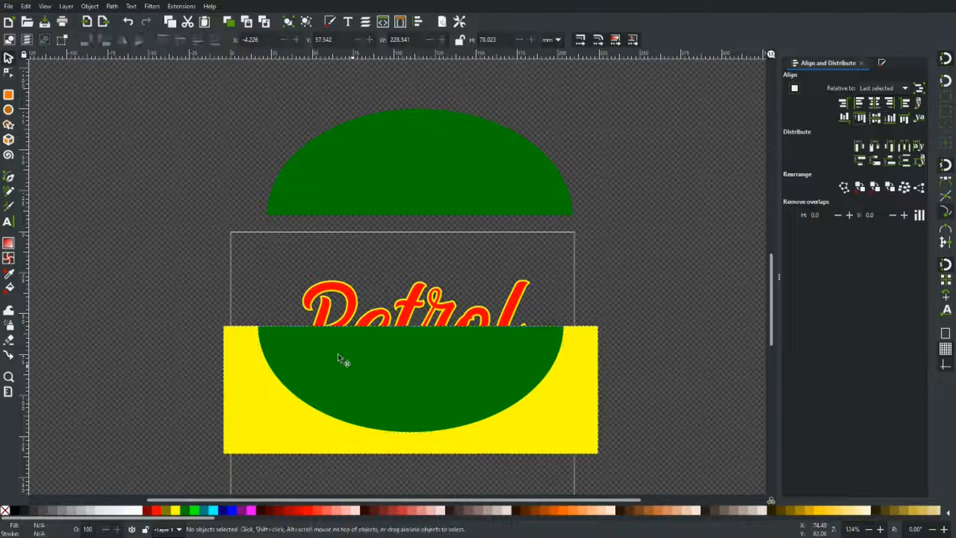
- Intersect the flipped green half-ellipse with the yellow rectangle to make the yellow lower half of the oval
{"action": "left_click", "coordinate": [326, 379]}
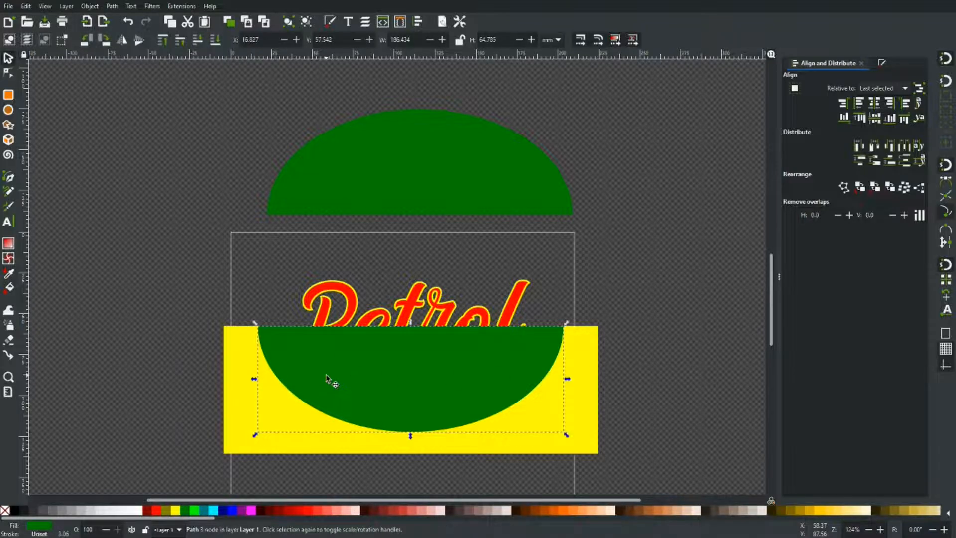
{"action": "left_click", "coordinate": [235, 414], "text": "shift"}
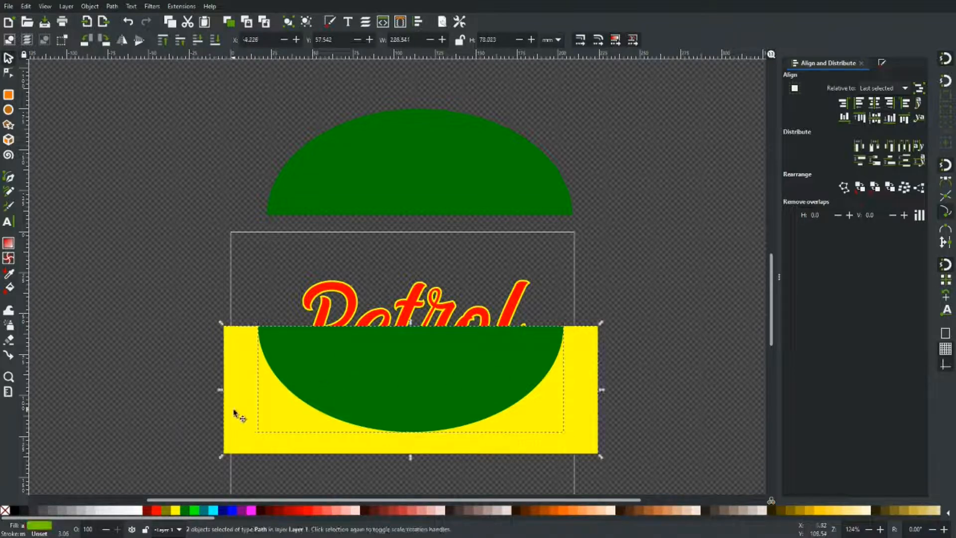
{"action": "left_click", "coordinate": [112, 6]}
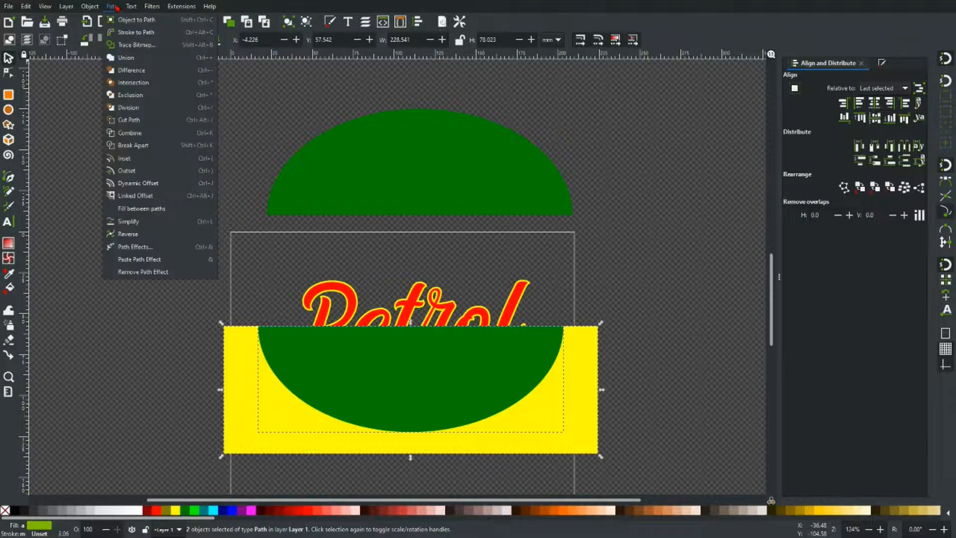
{"action": "left_click", "coordinate": [130, 83]}
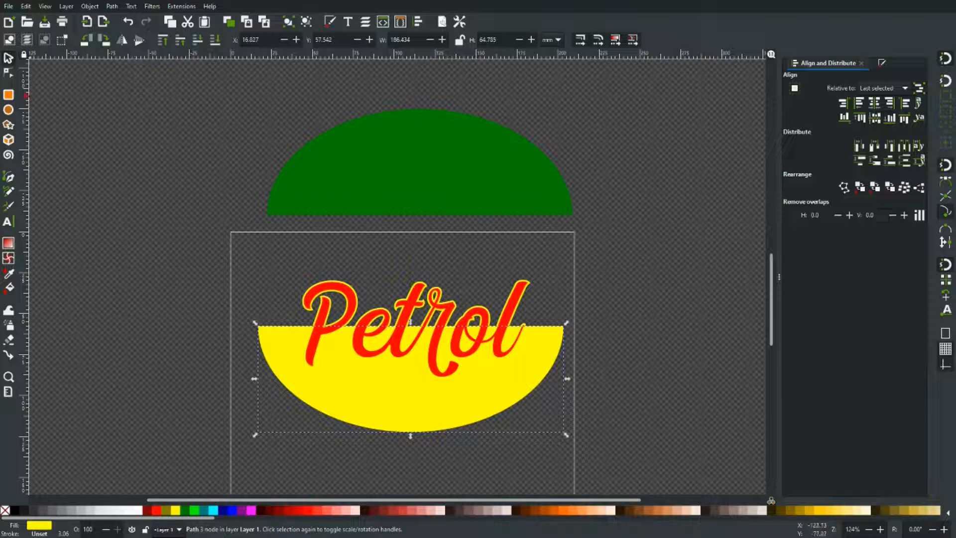
- Move the upper green half-ellipse down until its flat edge meets the yellow half, completing the oval
{"action": "left_click_drag", "start_coordinate": [425, 164], "coordinate": [435, 271]}
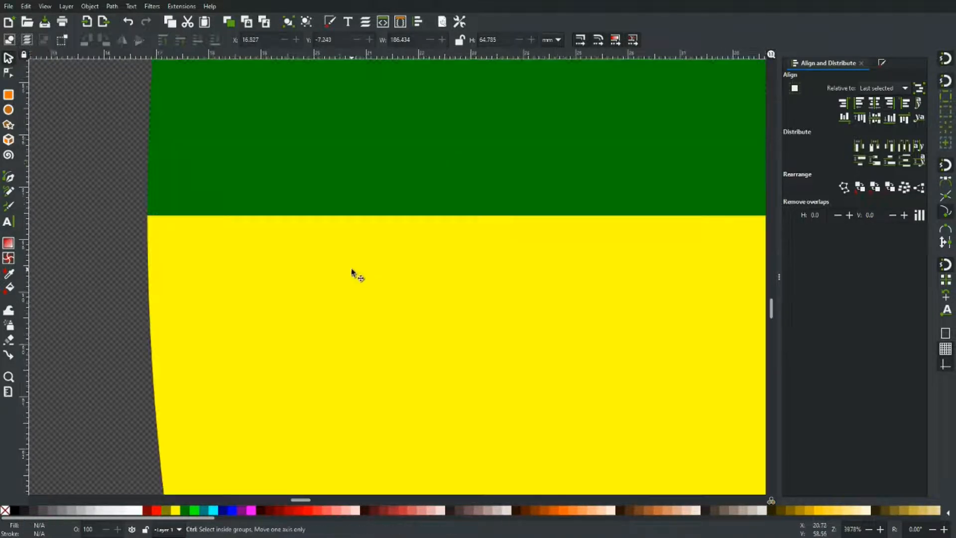
{"action": "scroll", "coordinate": [380, 292], "scroll_direction": "down", "scroll_amount": 10}
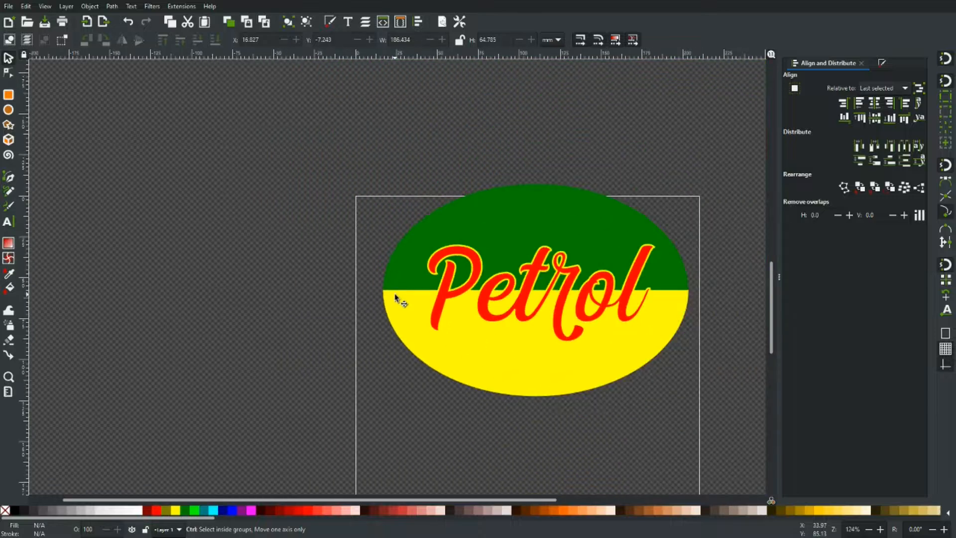
- Move both oval halves together with the "Petrol" lettering down so the whole design sits inside the page
{"action": "left_click_drag", "start_coordinate": [658, 442], "coordinate": [572, 410]}
{"action": "left_click_drag", "start_coordinate": [252, 139], "coordinate": [640, 418]}
{"action": "left_click_drag", "start_coordinate": [474, 201], "coordinate": [472, 236]}
{"action": "left_click", "coordinate": [640, 255]}
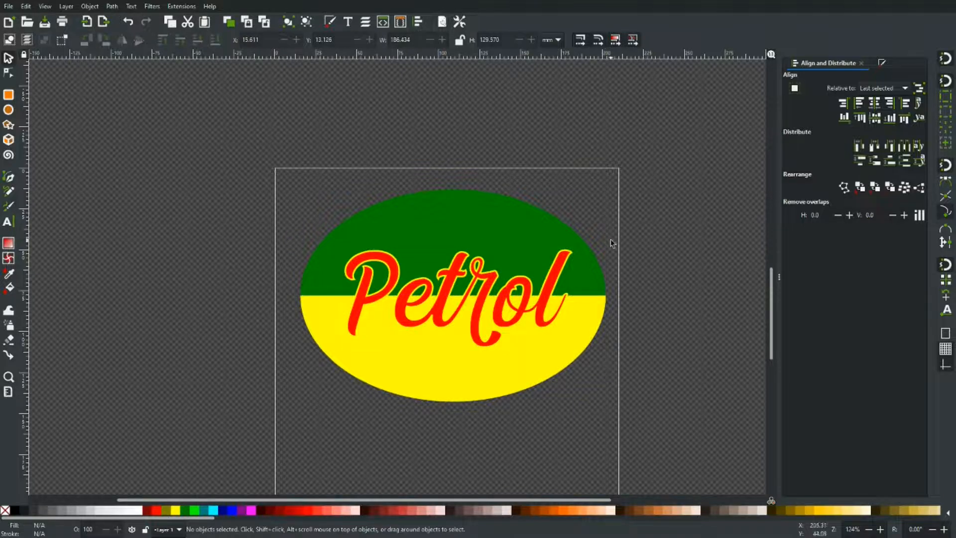
- Remove the red fill from the "Petrol" lettering, keeping only its yellow outline
{"action": "left_click_drag", "start_coordinate": [613, 242], "coordinate": [599, 223]}
{"action": "scroll", "coordinate": [559, 281], "scroll_direction": "up", "scroll_amount": 2}
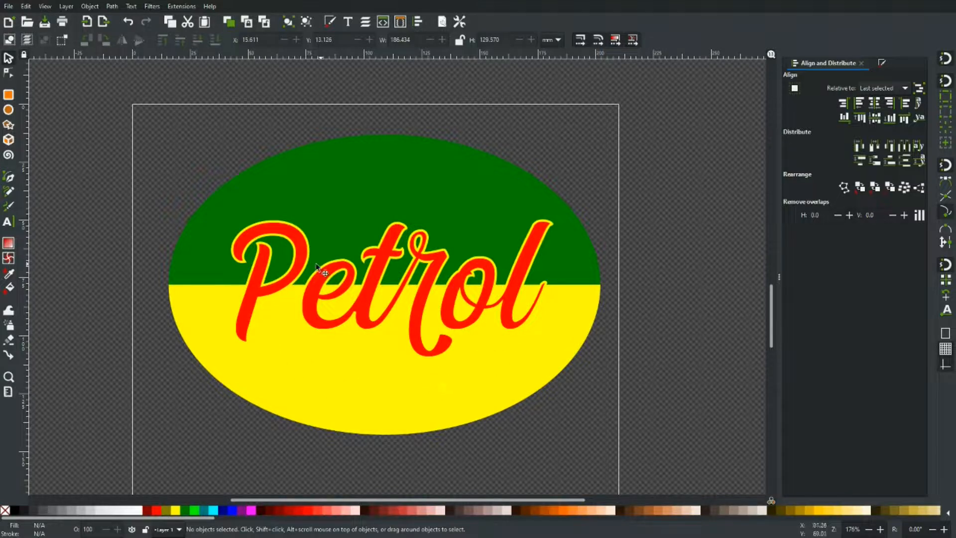
{"action": "left_click", "coordinate": [296, 259]}
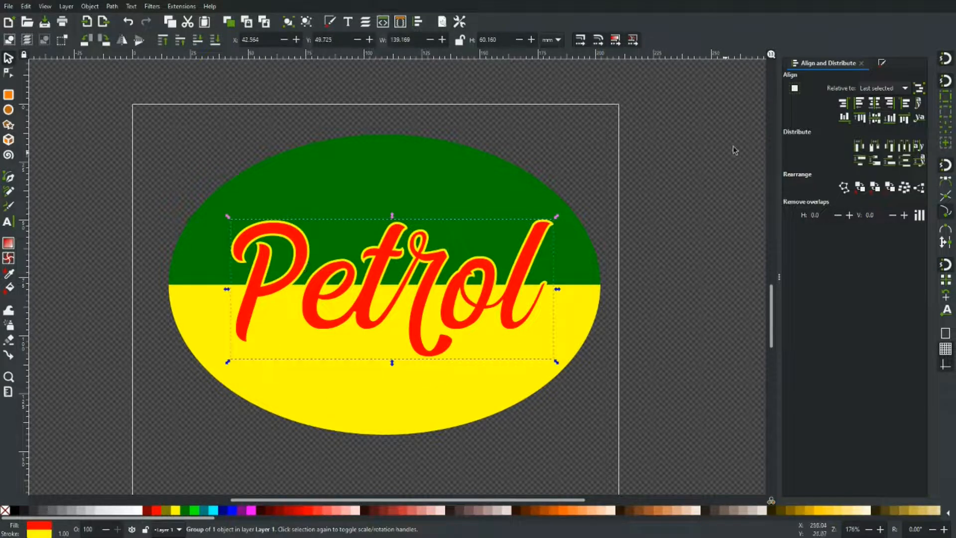
{"action": "left_click", "coordinate": [882, 62]}
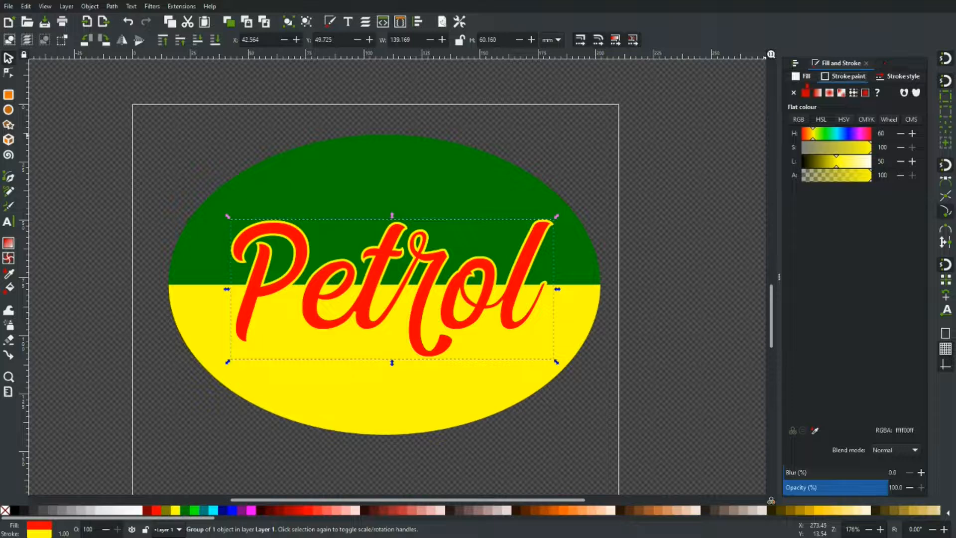
{"action": "left_click", "coordinate": [802, 77]}
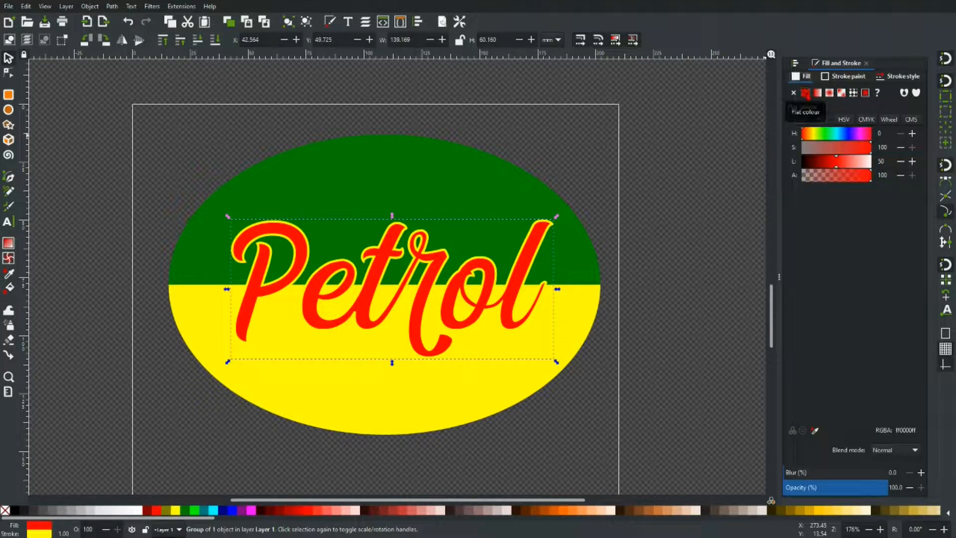
{"action": "left_click", "coordinate": [794, 93]}
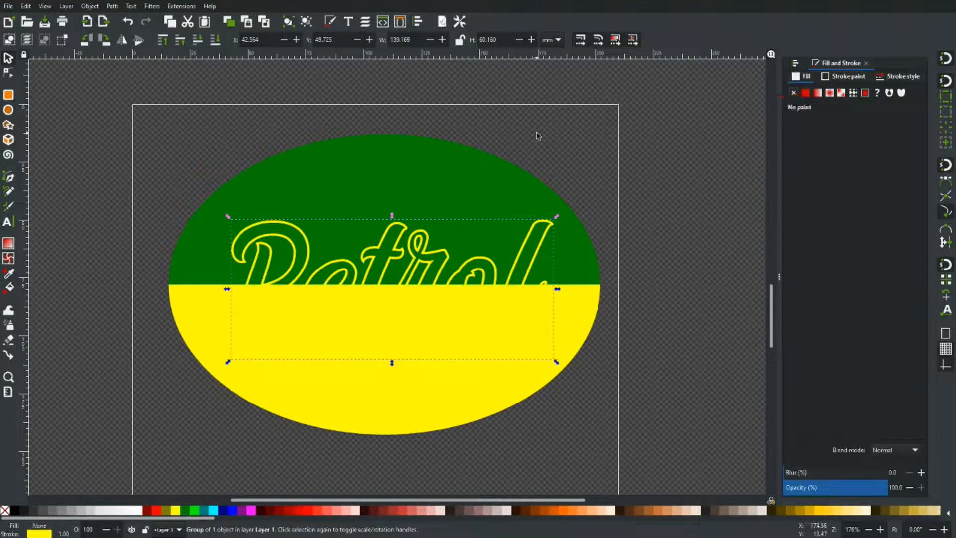
- Move the green half-ellipse off the page, away from the lettering, and inspect the yellow letter outlines up close
{"action": "left_click", "coordinate": [273, 188]}
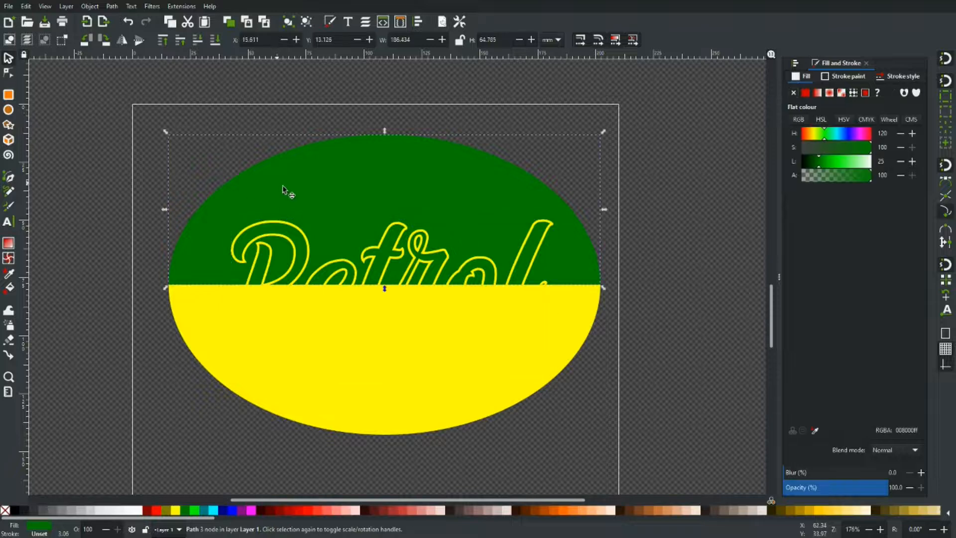
{"action": "left_click_drag", "start_coordinate": [345, 195], "coordinate": [665, 265]}
{"action": "scroll", "coordinate": [349, 196], "scroll_direction": "down", "scroll_amount": 2}
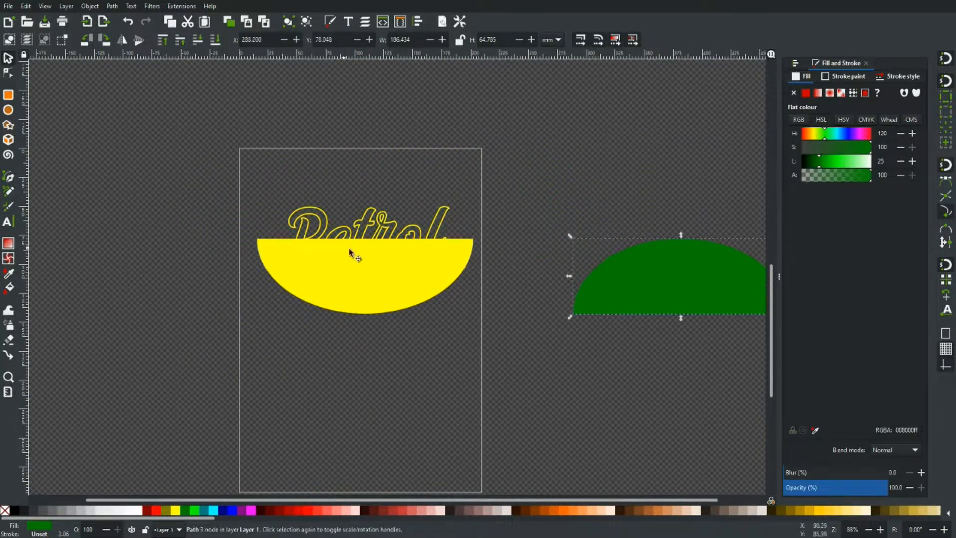
{"action": "scroll", "coordinate": [359, 229], "scroll_direction": "up", "scroll_amount": 2}
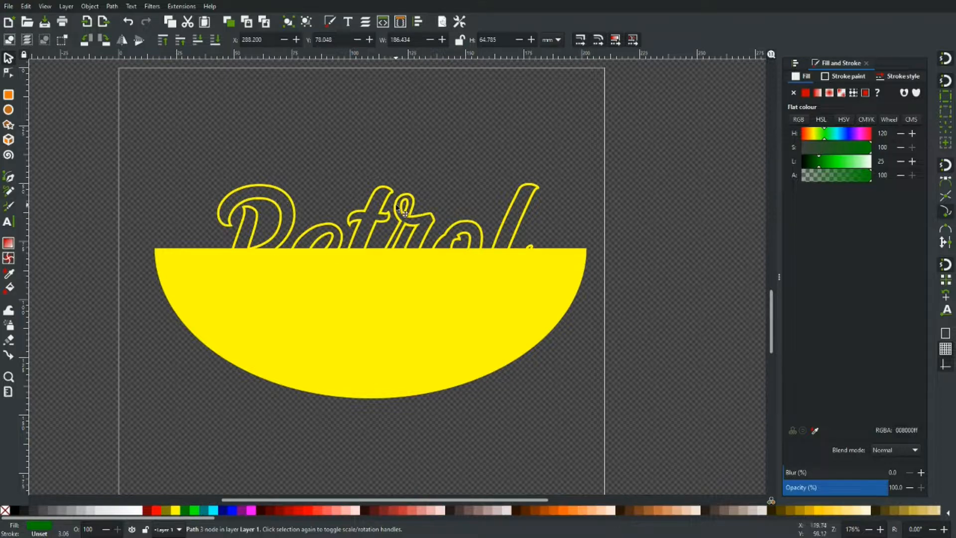
{"action": "scroll", "coordinate": [413, 205], "scroll_direction": "up", "scroll_amount": 2}
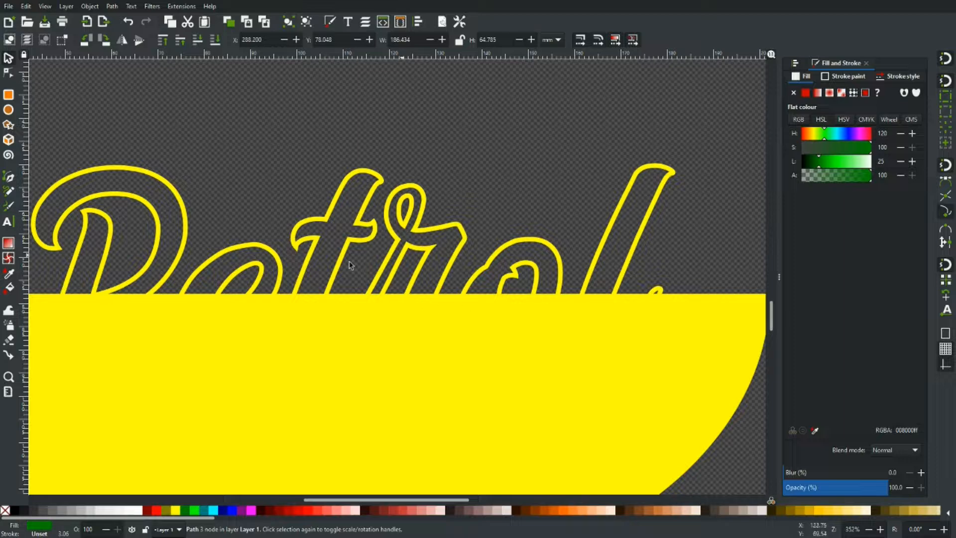
{"action": "scroll", "coordinate": [301, 264], "scroll_direction": "down", "scroll_amount": 3}
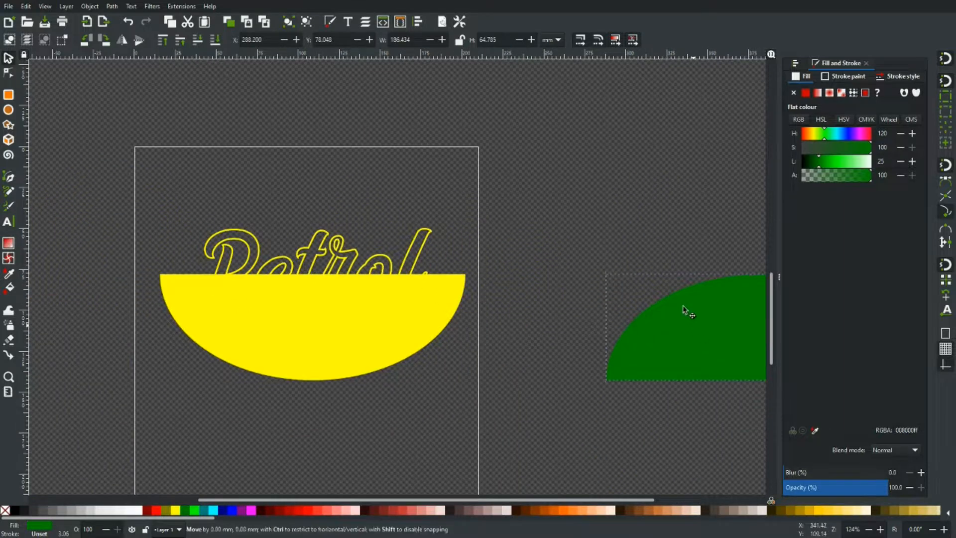
- Undo the green half-ellipse's move and the removal of the lettering's fill, and deselect everything
{"action": "left_click_drag", "start_coordinate": [685, 312], "coordinate": [513, 267]}
{"action": "key", "text": "Escape"}
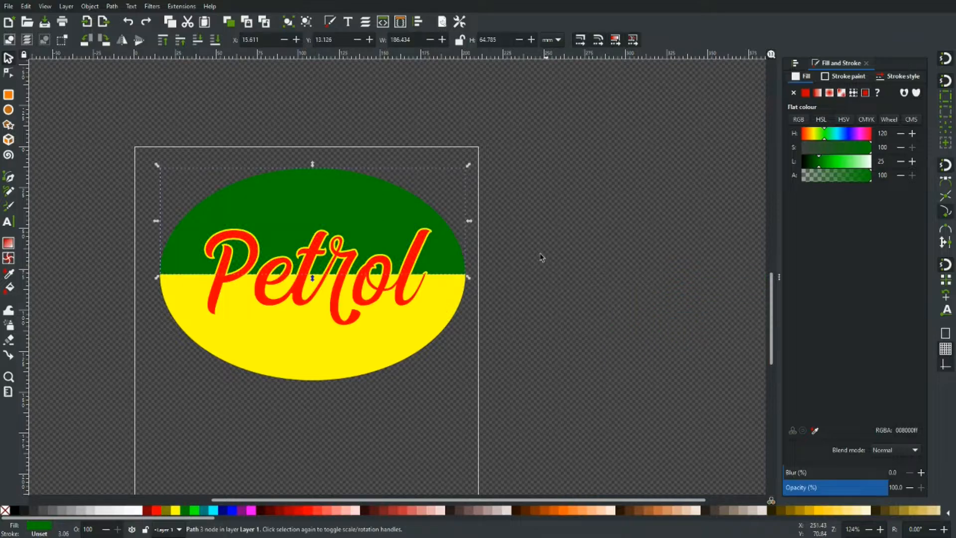
{"action": "left_click", "coordinate": [442, 132]}
{"action": "left_click_drag", "start_coordinate": [199, 368], "coordinate": [272, 391]}
{"action": "scroll", "coordinate": [348, 326], "scroll_direction": "up", "scroll_amount": 1}
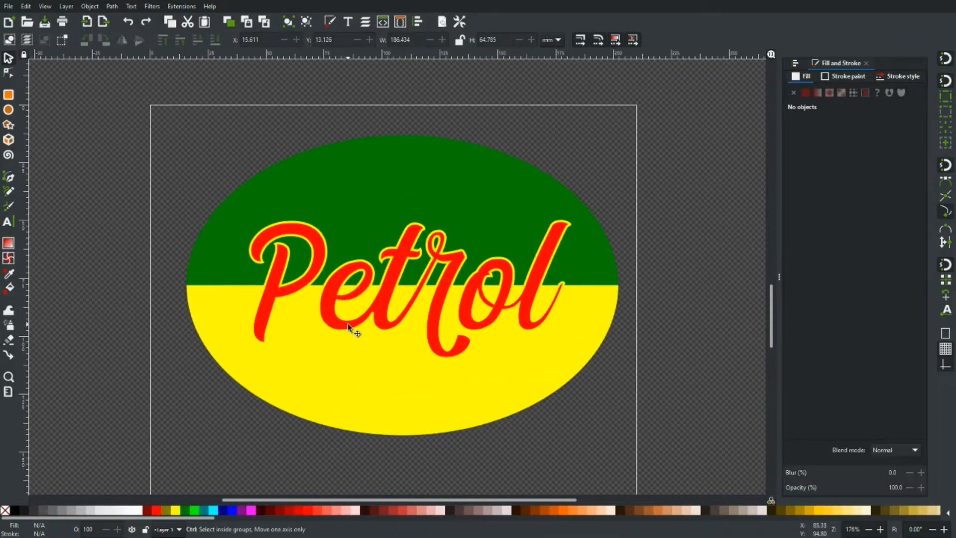